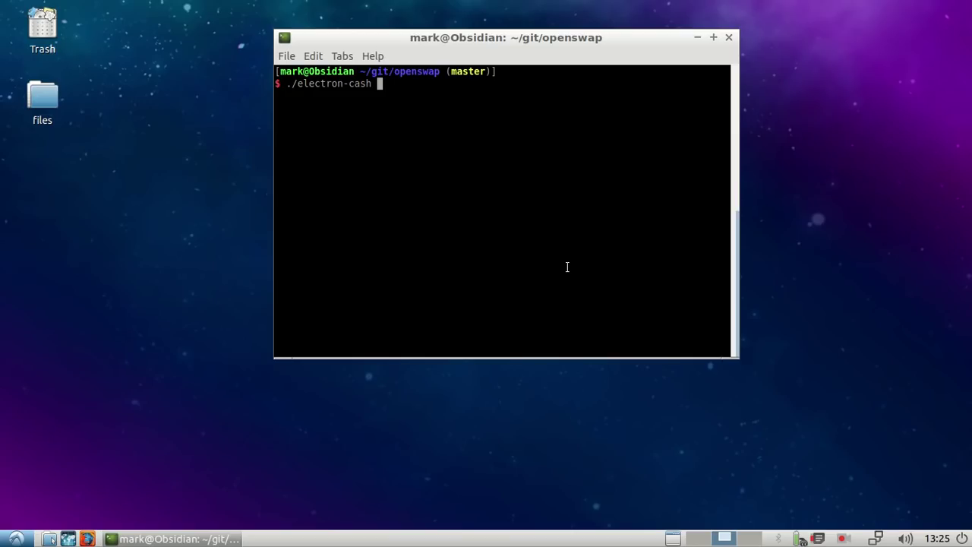
Run ./electron-cash from ~/git/openswap to launch Electron Cash with the default_wallet BCH wallet.
key("Return")
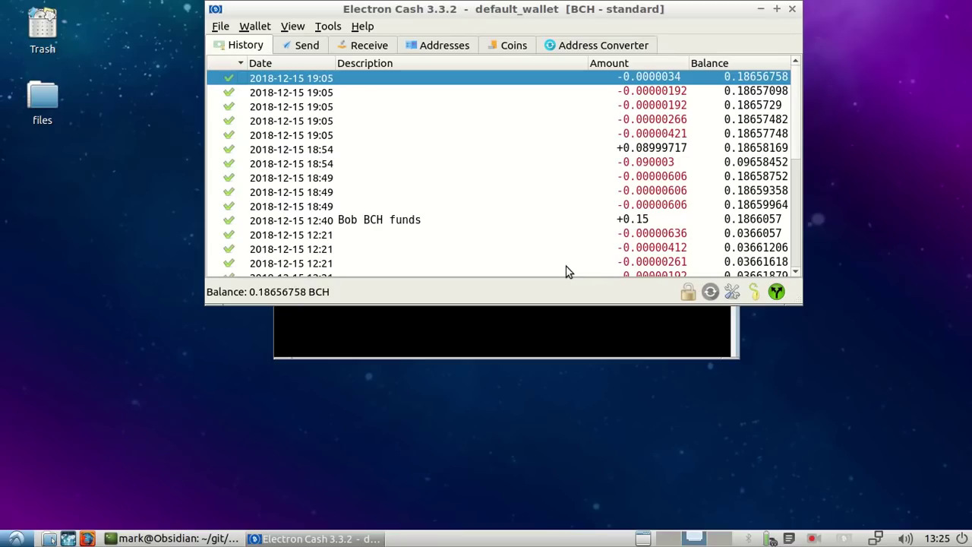
Open the BTC wallet in a second window, then show the address lists of the BTC and BCH wallets.
left_click(219, 27)
mouse_move(360, 43)
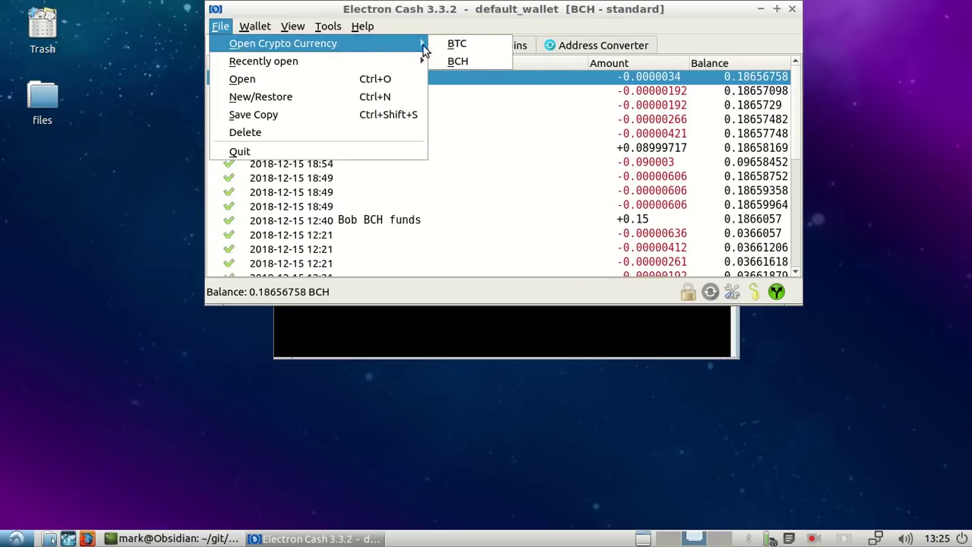
left_click(470, 45)
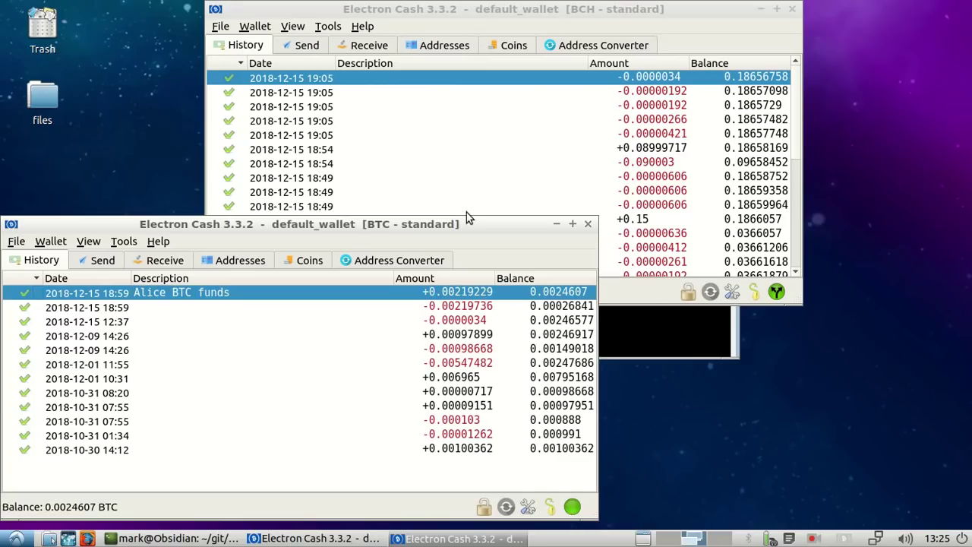
left_click(258, 264)
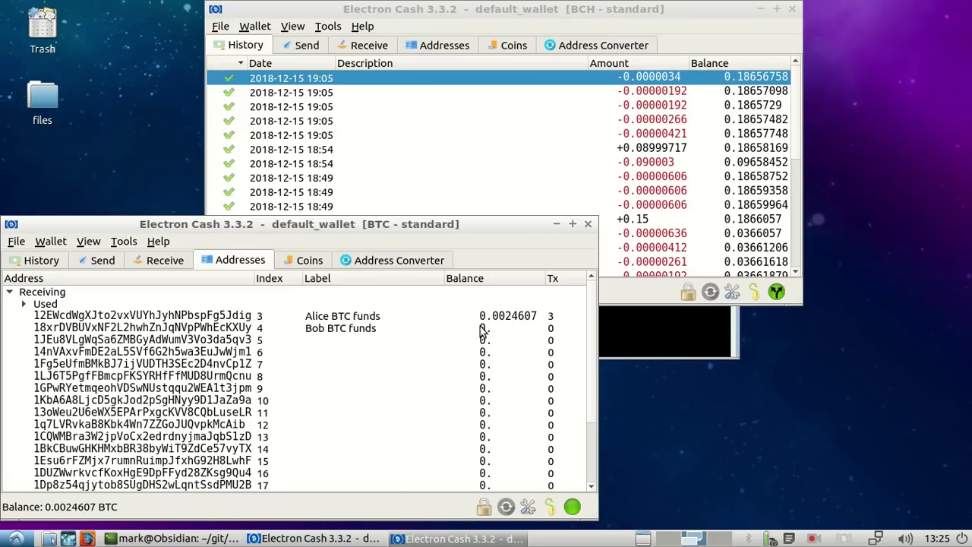
left_click(444, 48)
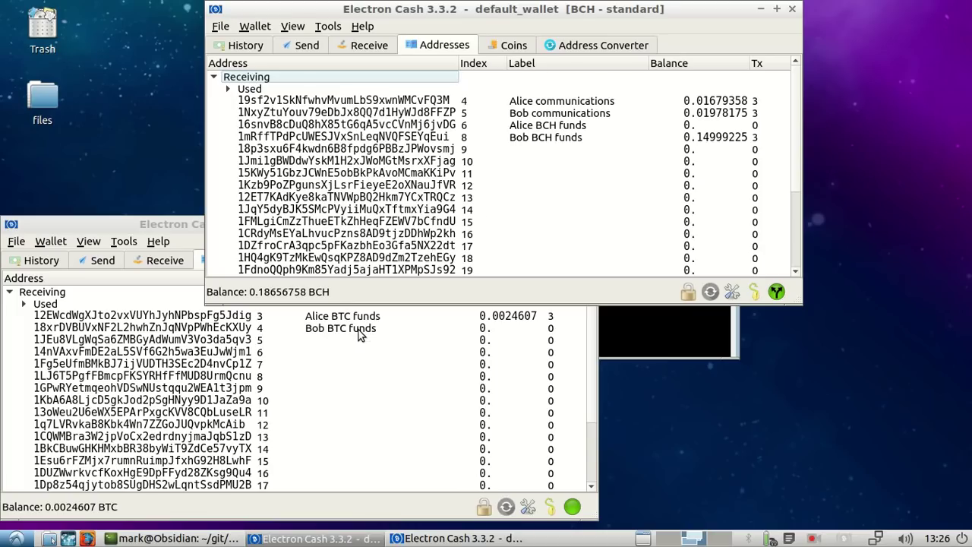
Minimize the BTC wallet window so only the BCH wallet's address list remains visible.
left_click(351, 538)
left_click(351, 538)
left_click(436, 538)
left_click(441, 539)
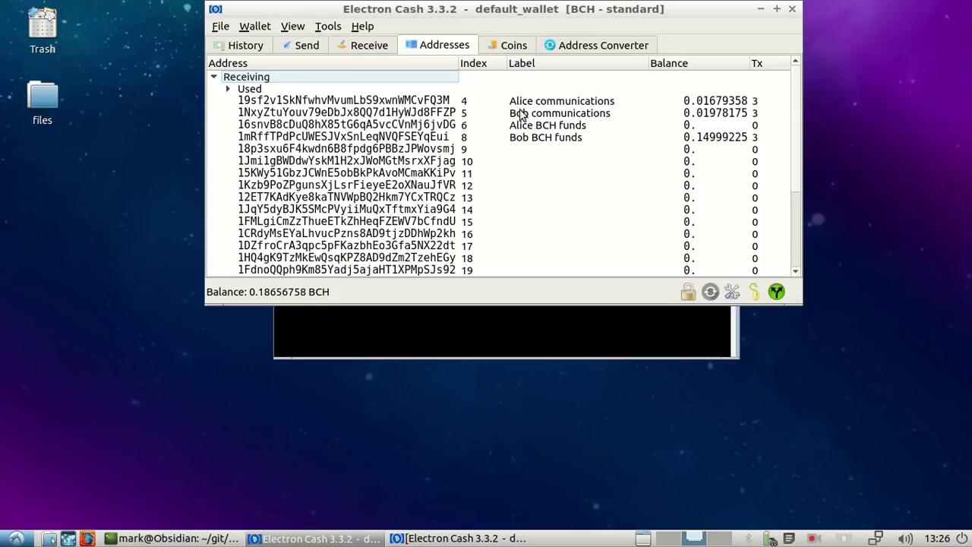
Open OpenSwap private messages for the Alice communications address and place the window on the left.
right_click(436, 104)
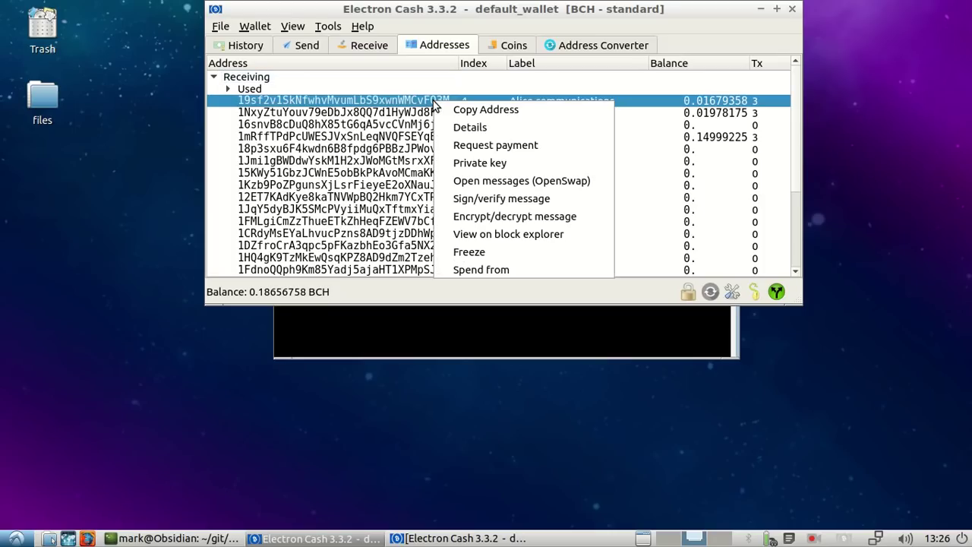
left_click(537, 181)
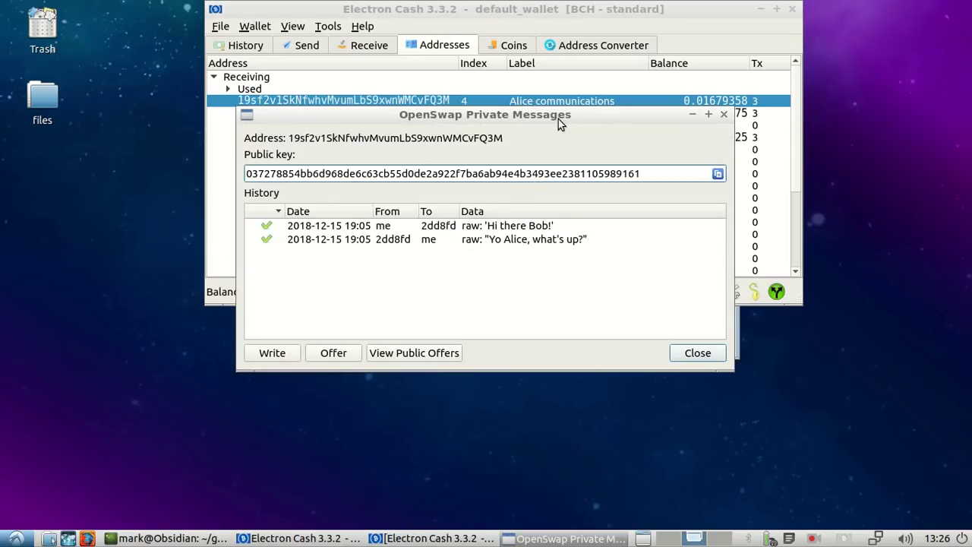
left_click_drag(558, 120, 323, 195)
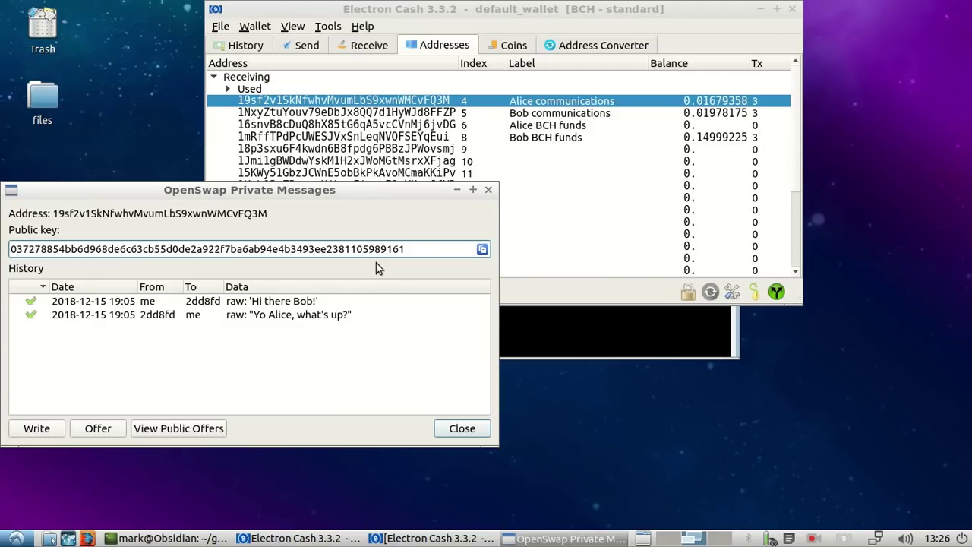
Open the Bob communications address's private messages on the right, alongside Alice's window.
right_click(440, 114)
left_click(574, 195)
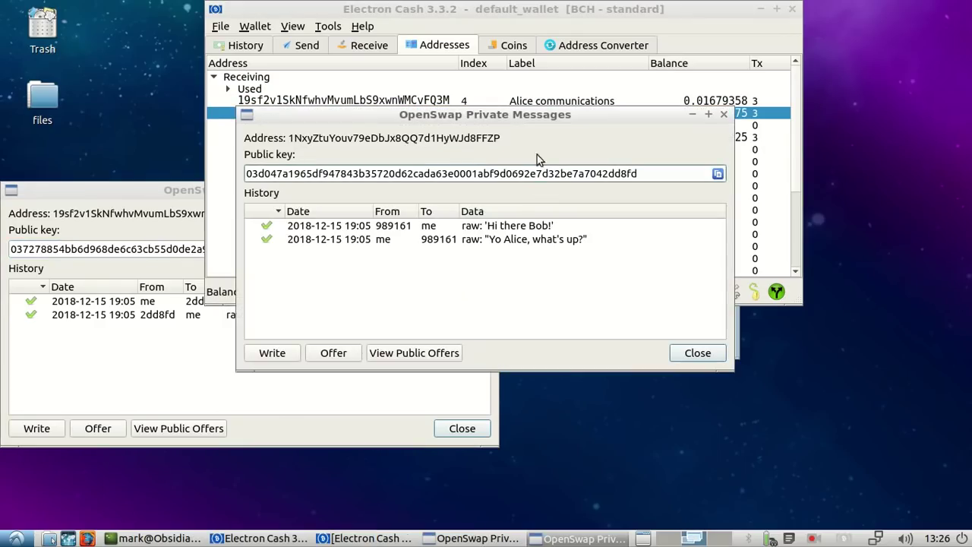
left_click_drag(534, 113, 771, 191)
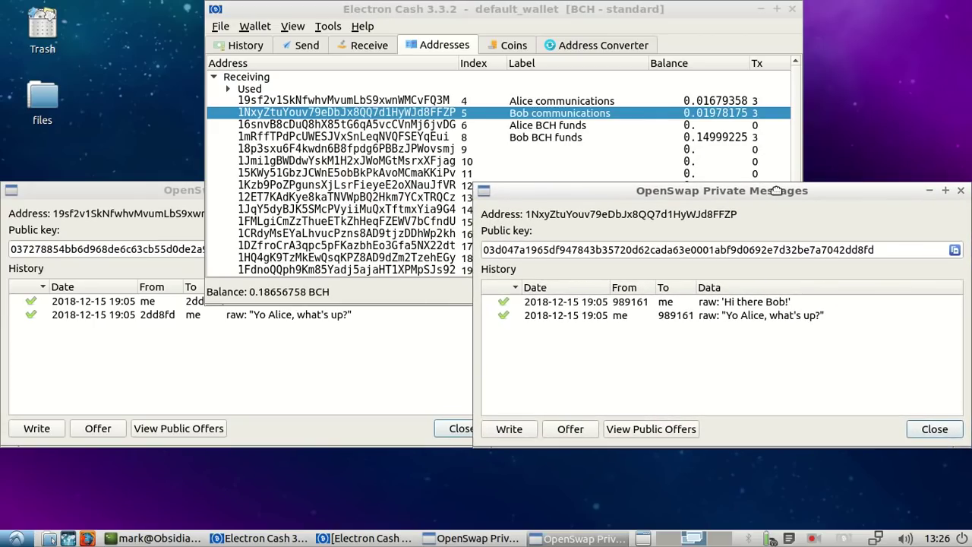
left_click(300, 363)
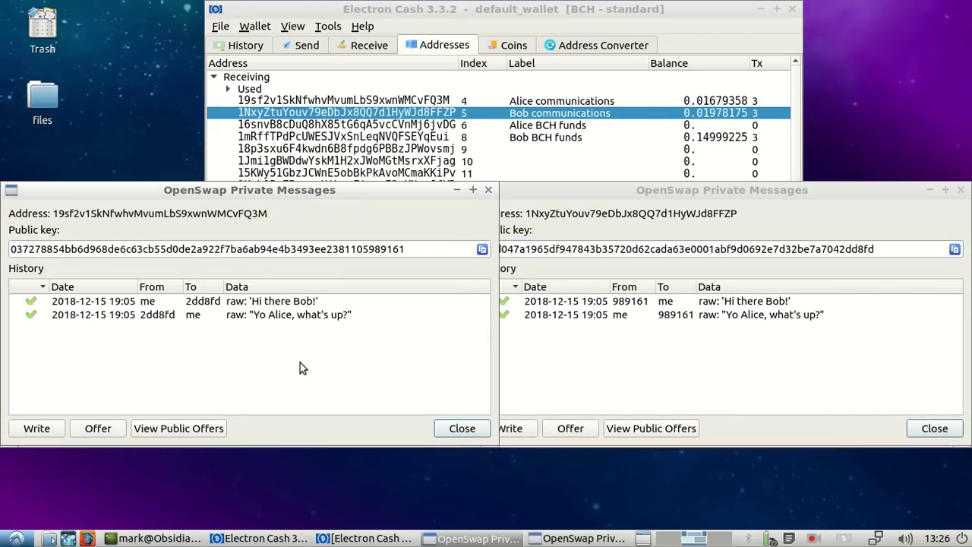
left_click(591, 360)
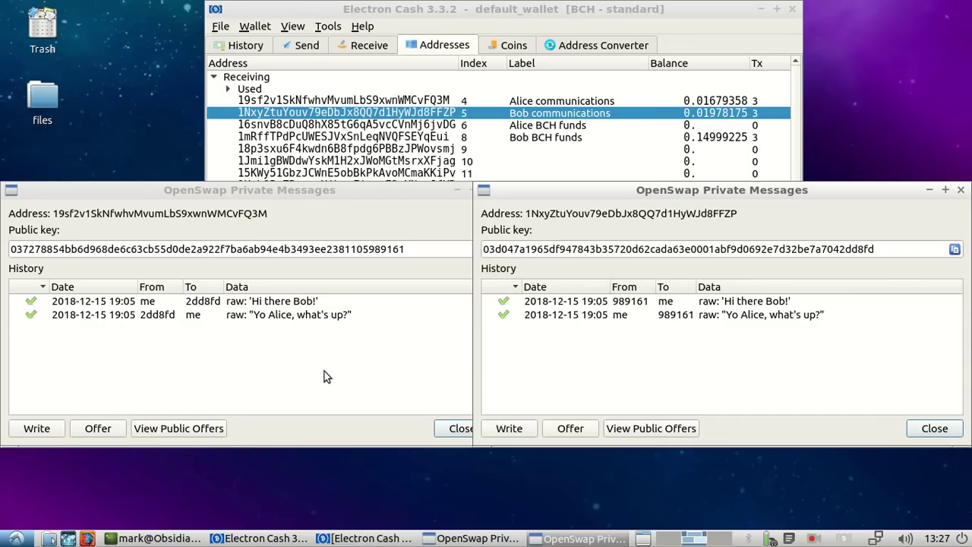
Inspect the reply message's transaction and select its OP_RETURN hex data, then close it.
double_click(309, 316)
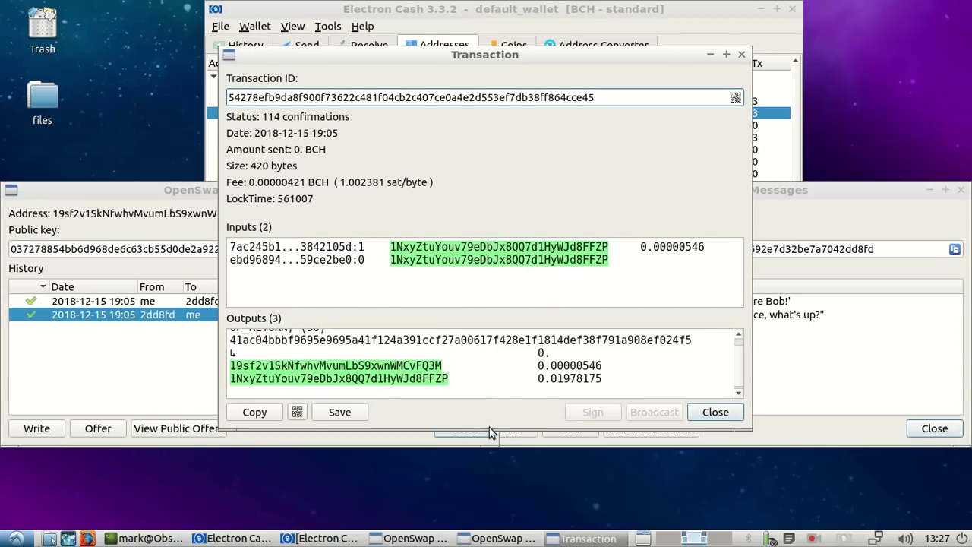
left_click_drag(490, 429, 500, 476)
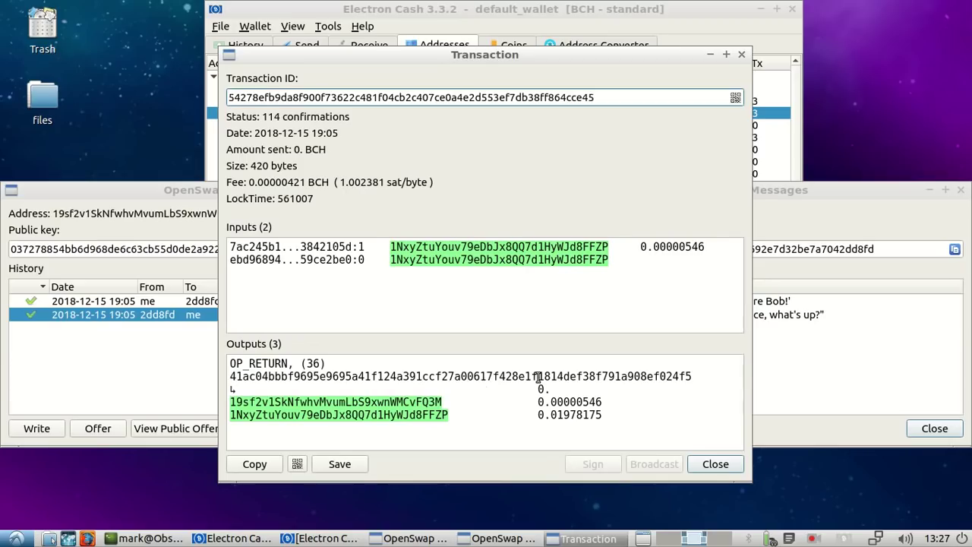
double_click(537, 377)
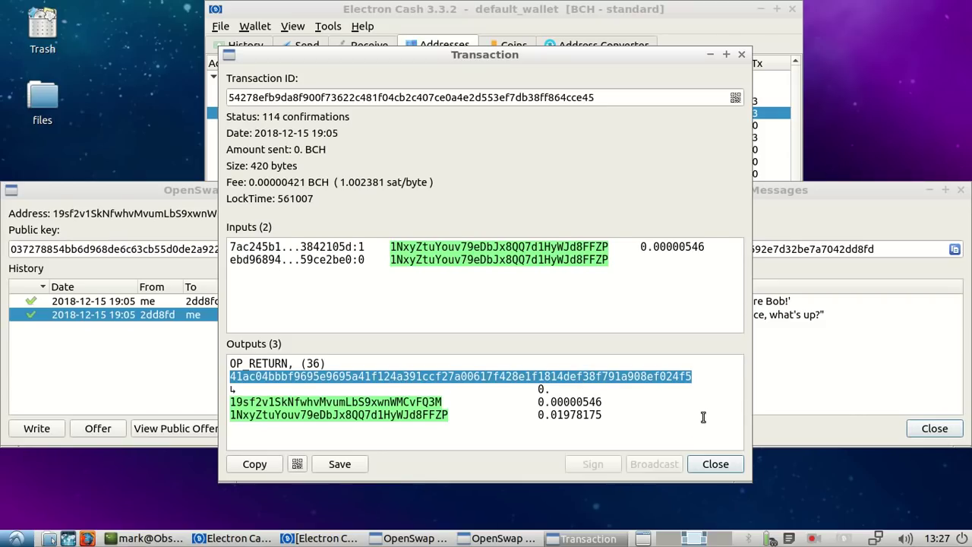
left_click(715, 464)
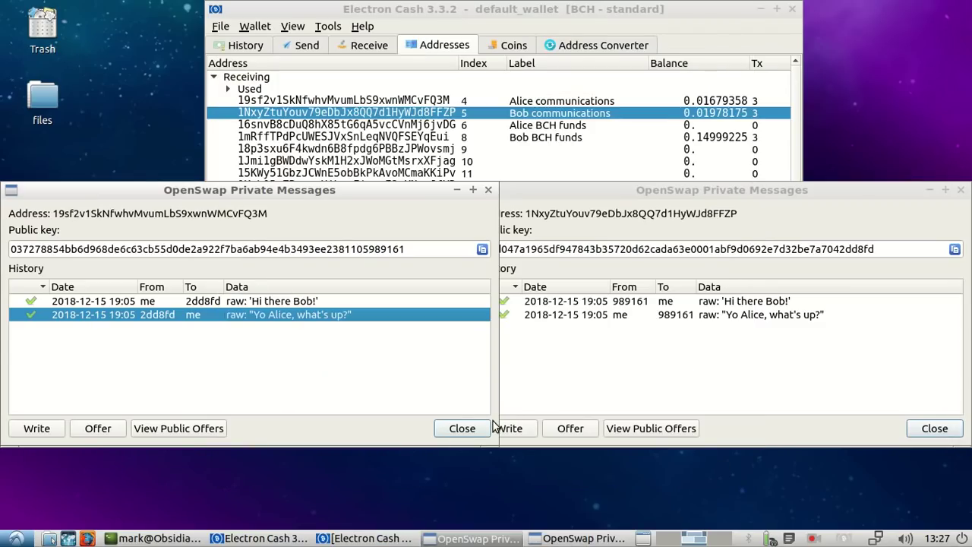
Copy the reply sender's public key from the left messages window.
left_click(644, 362)
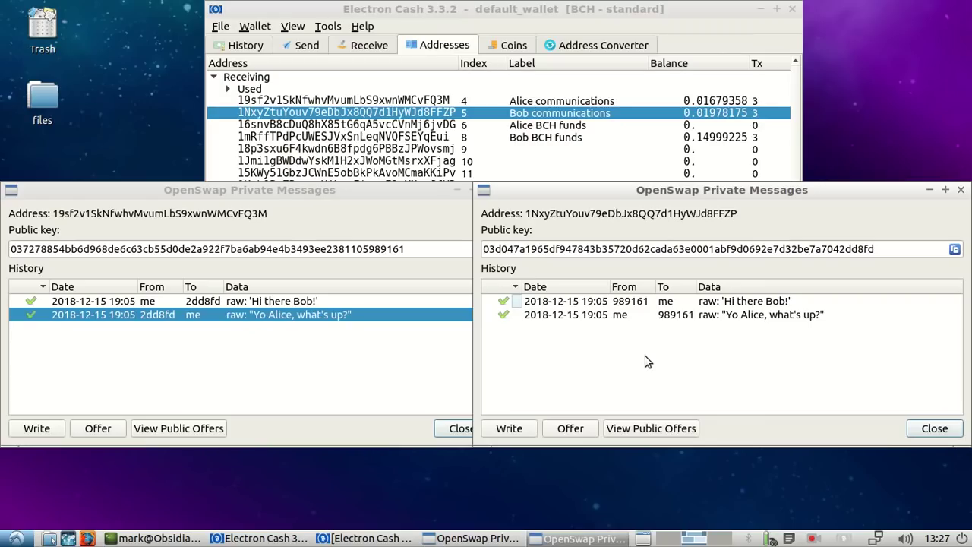
left_click(380, 344)
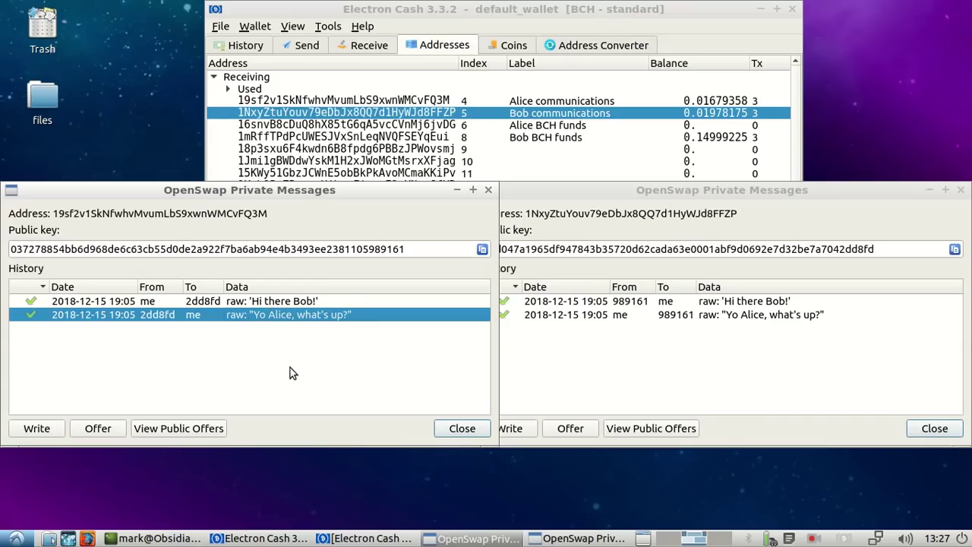
right_click(171, 313)
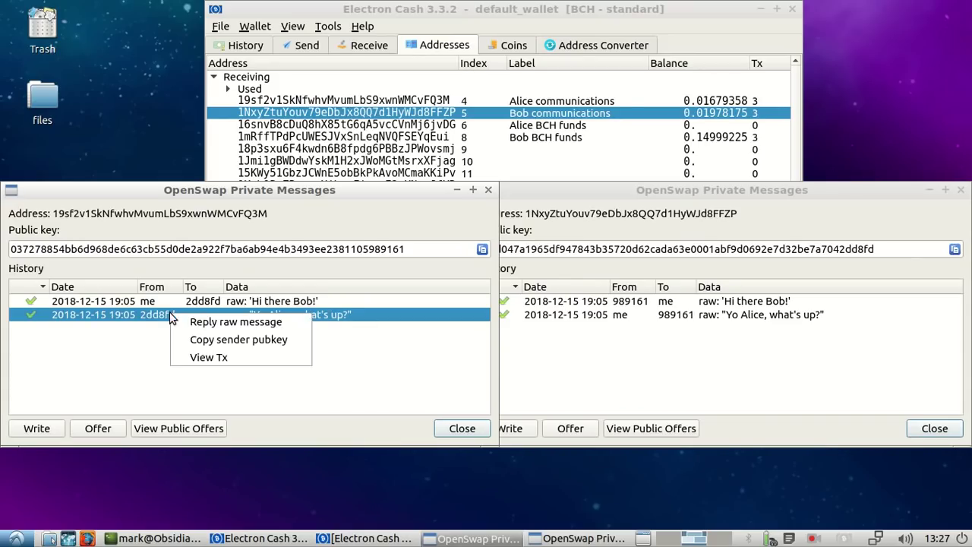
left_click(278, 343)
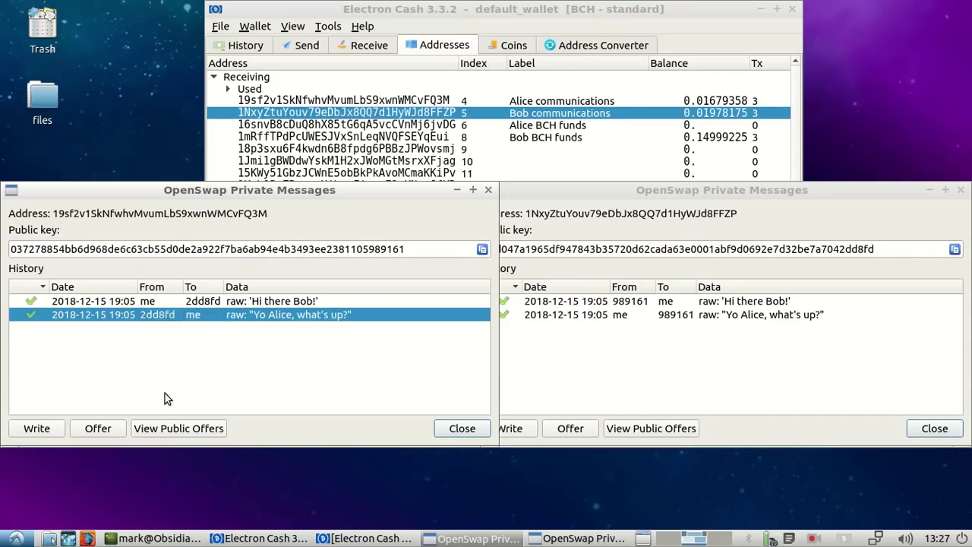
Send a private offer to the pasted public key giving 0.002 BTC at a price of 45 BCH/BTC.
left_click(97, 428)
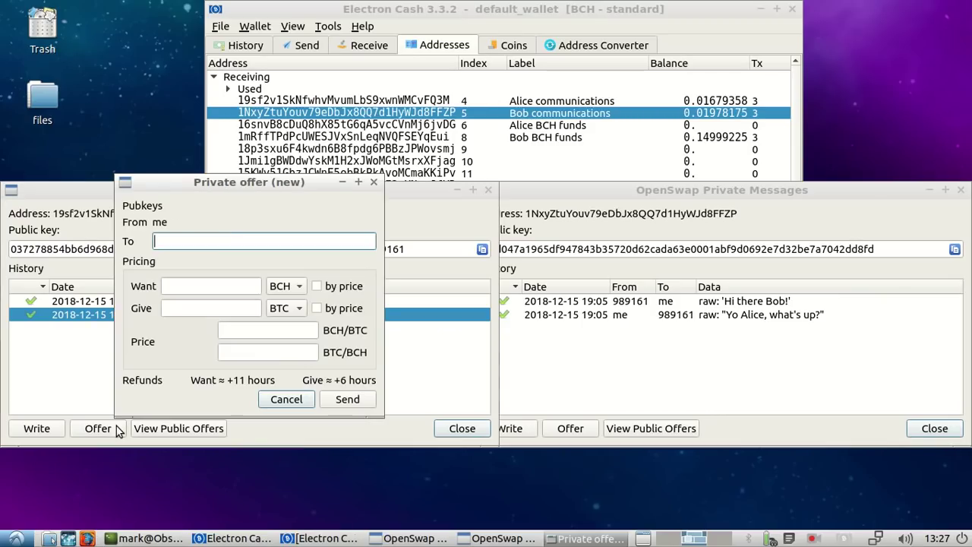
key("ctrl+v")
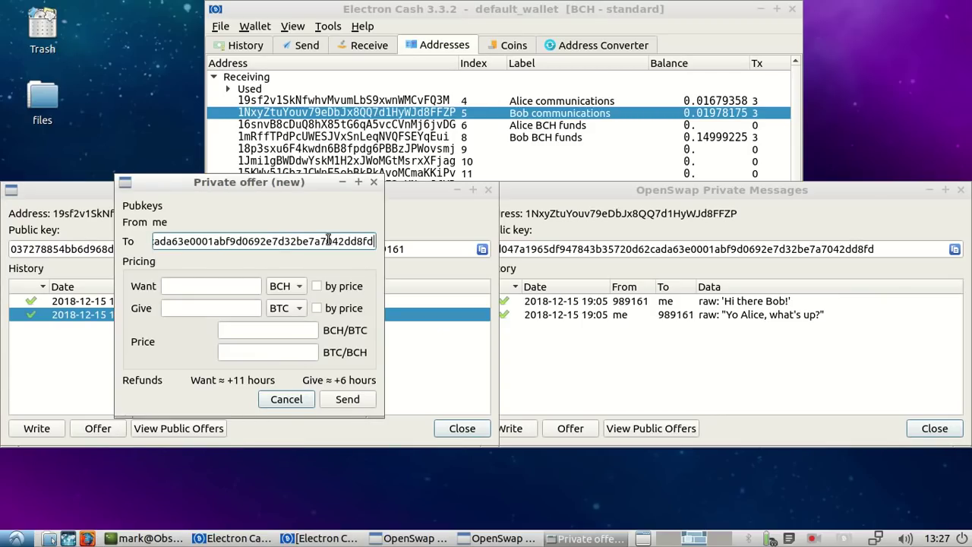
left_click(242, 308)
type("0.00")
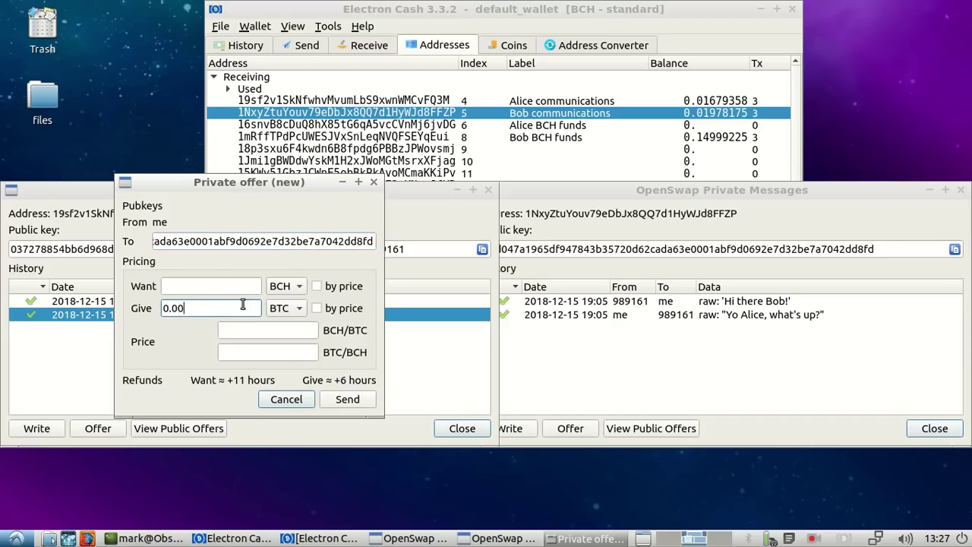
type("2")
left_click(315, 287)
type("45")
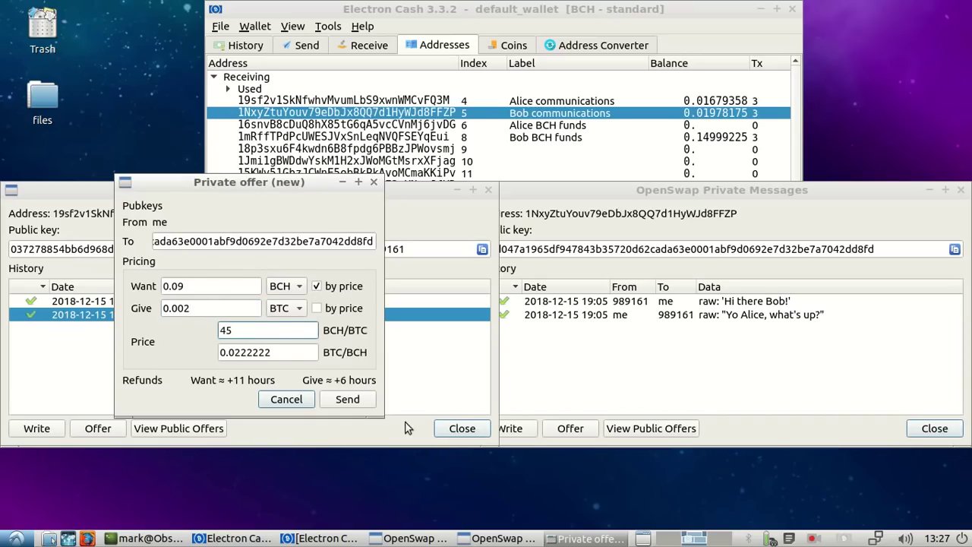
left_click(348, 399)
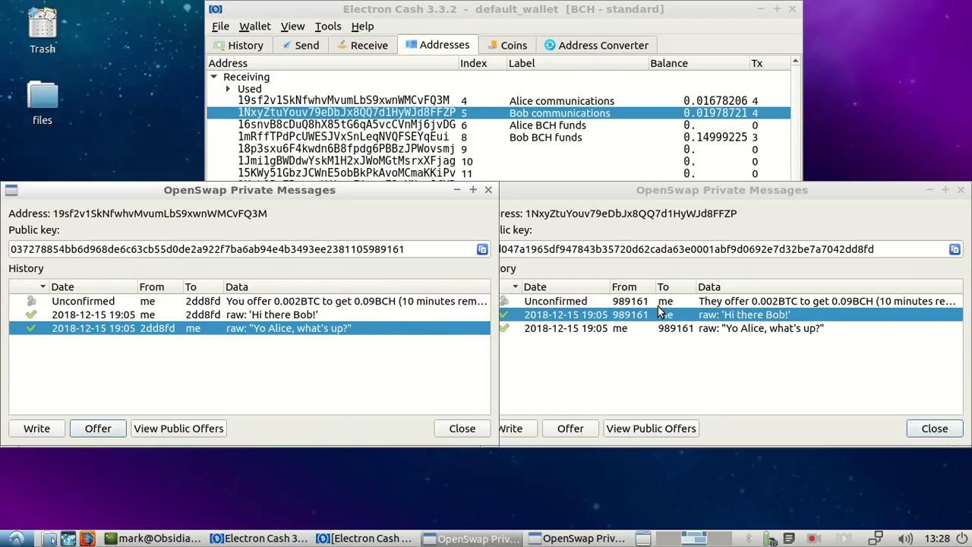
View the details of the newly received unconfirmed offer and move the dialog up and left.
left_click(713, 302)
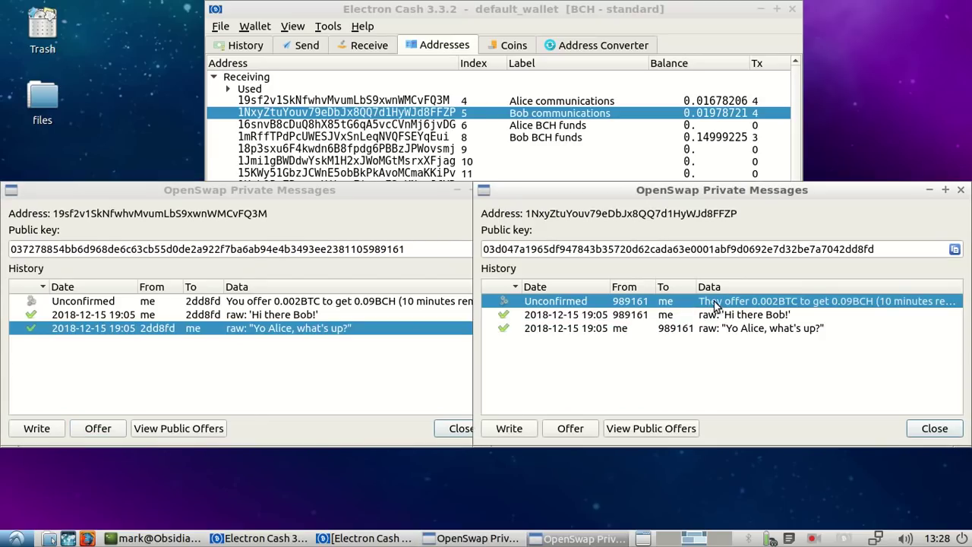
right_click(714, 302)
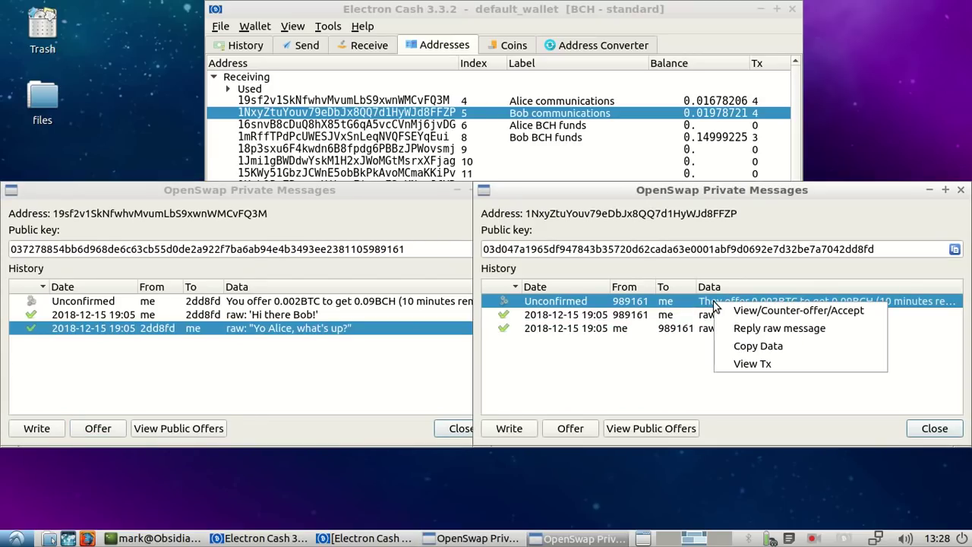
left_click(761, 310)
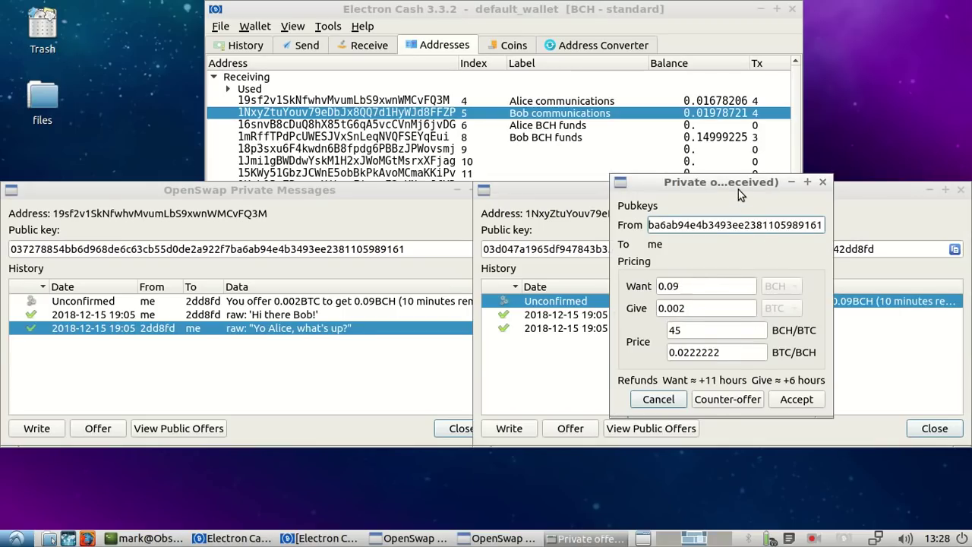
left_click_drag(737, 185, 571, 158)
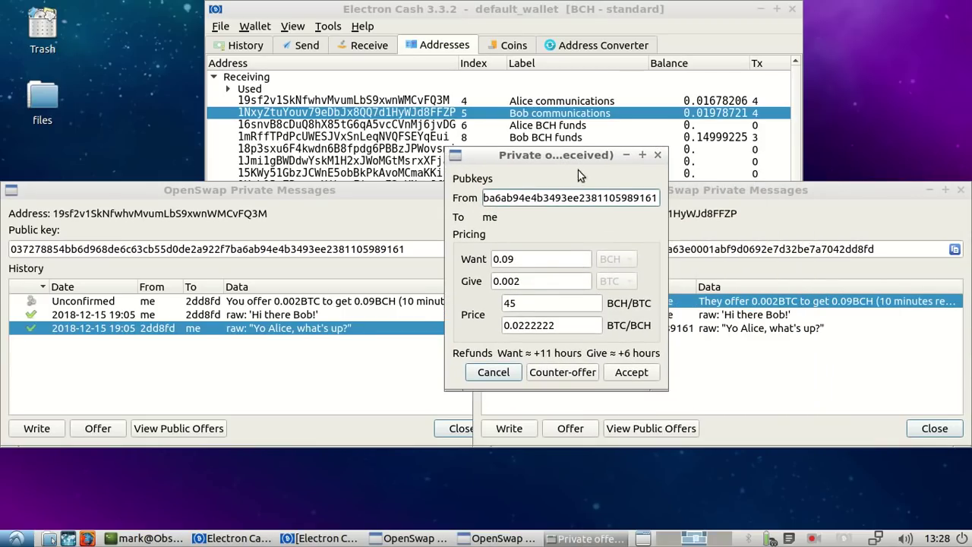
Send a counter-offer with the give amount set by price, changing 45 to 41 BCH/BTC.
left_click(592, 374)
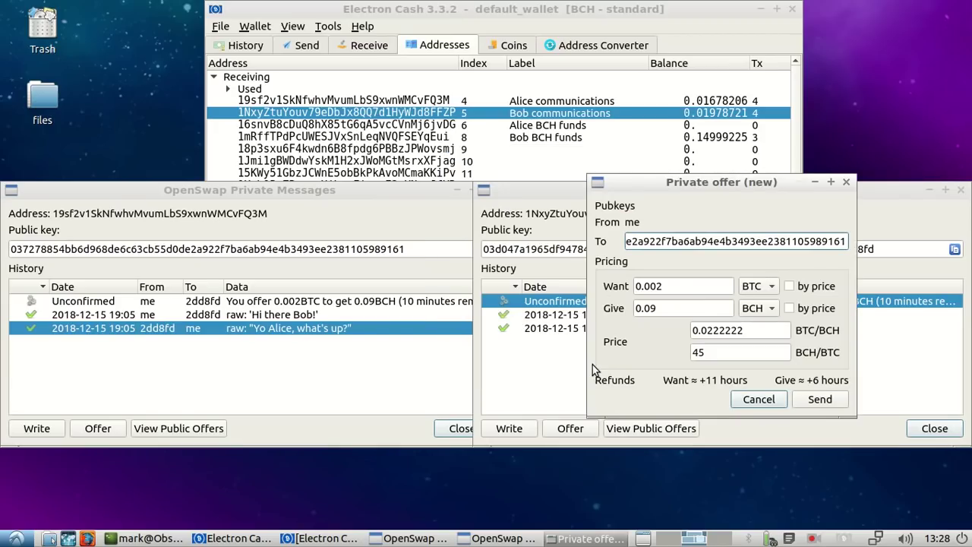
left_click(789, 308)
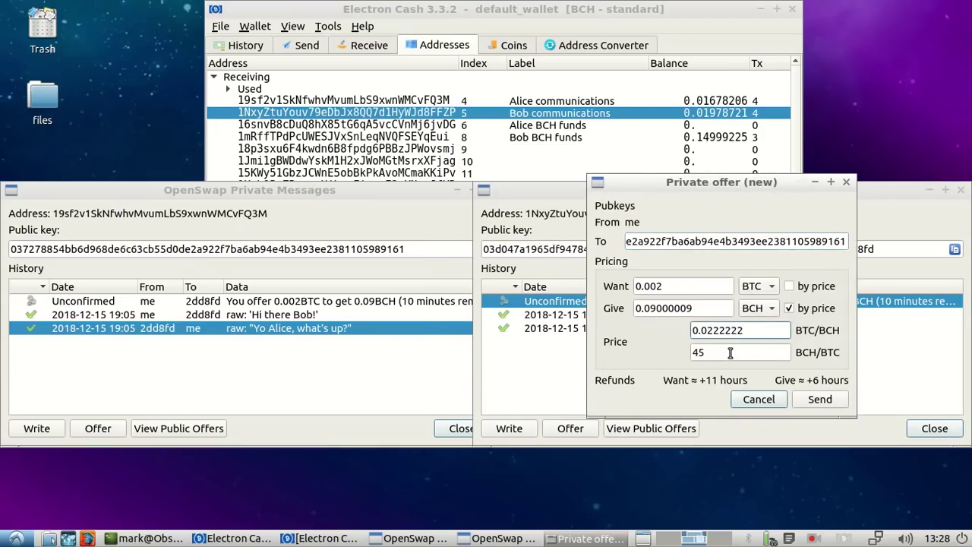
double_click(698, 352)
type("41")
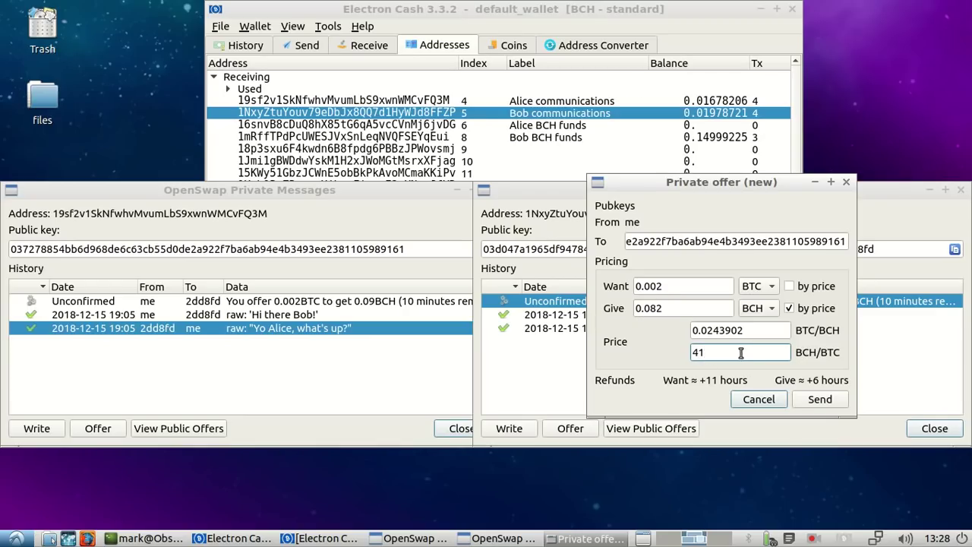
left_click(838, 401)
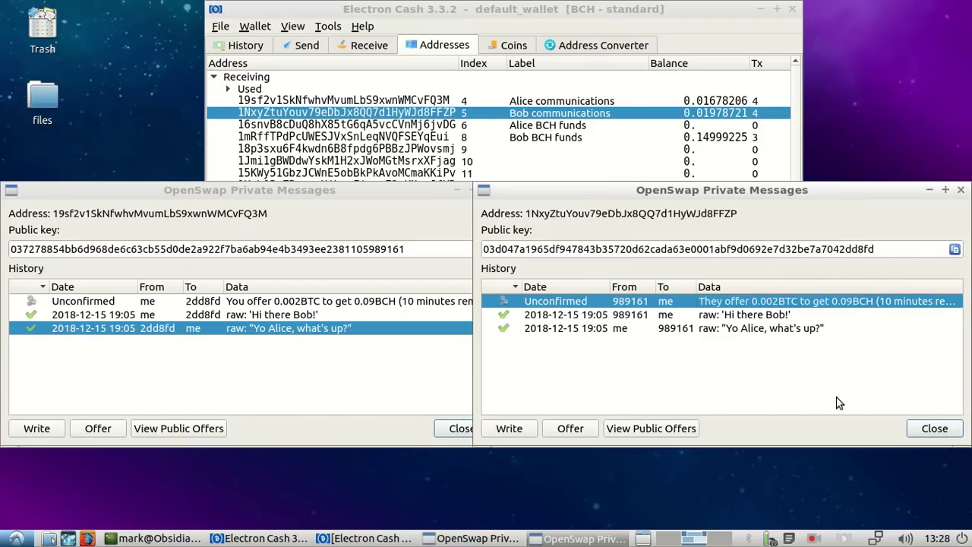
Accept the 0.082 BCH for 0.002 BTC counter-offer from the left messages window.
left_click(416, 377)
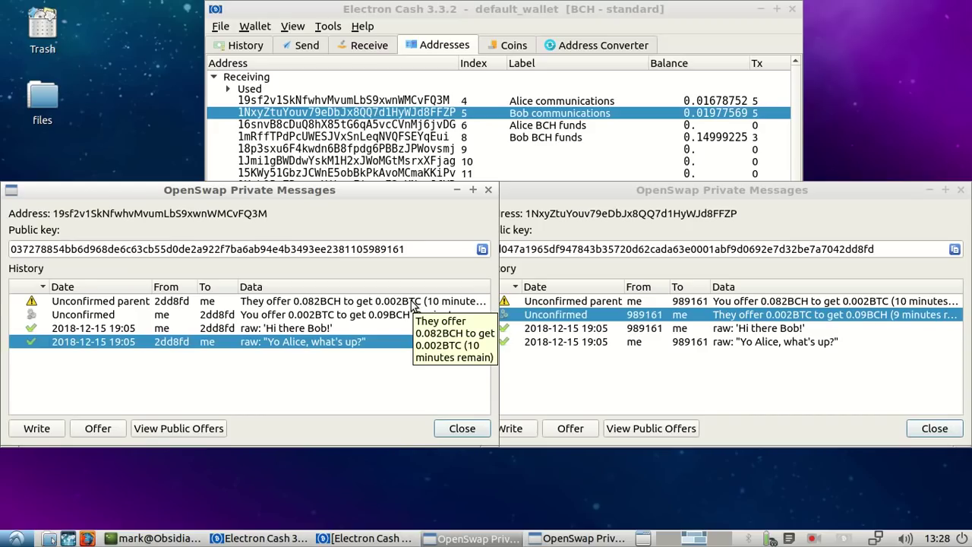
right_click(417, 304)
left_click(461, 311)
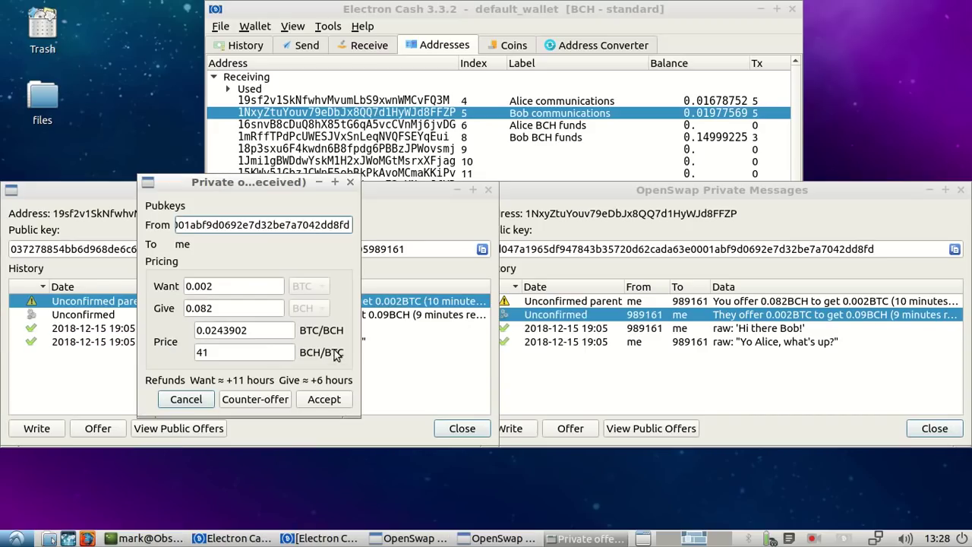
left_click(324, 400)
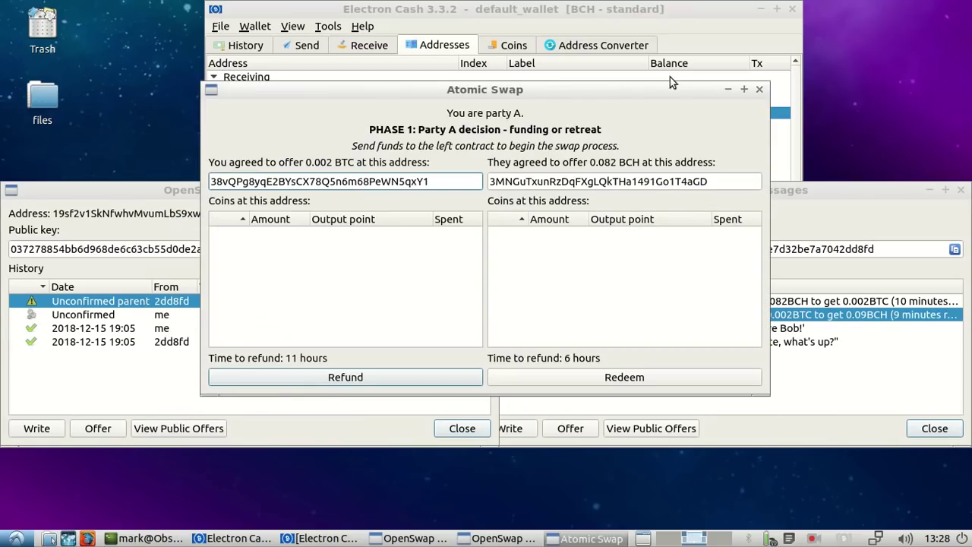
Drag party A's swap window to the left and select its BTC and BCH contract addresses.
left_click_drag(665, 95, 461, 141)
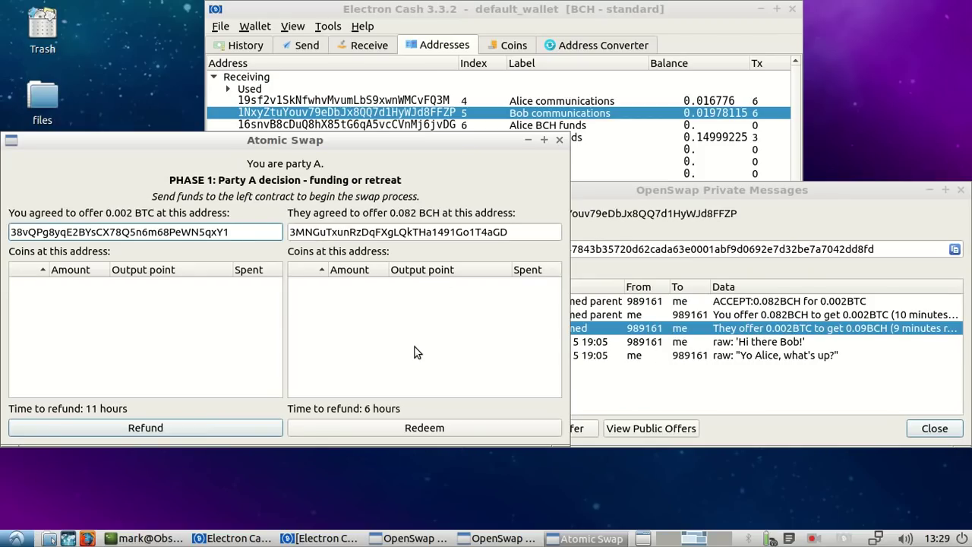
double_click(225, 233)
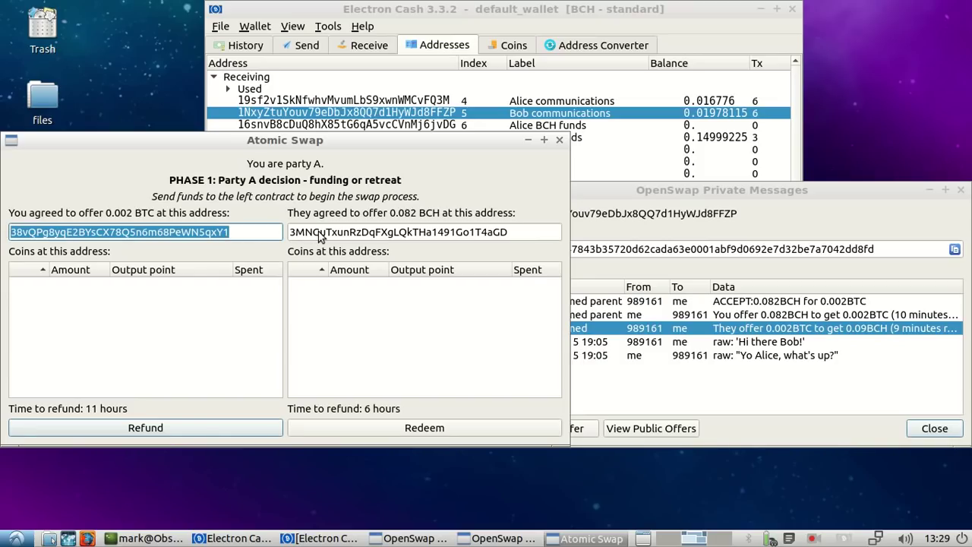
double_click(312, 233)
left_click(247, 240)
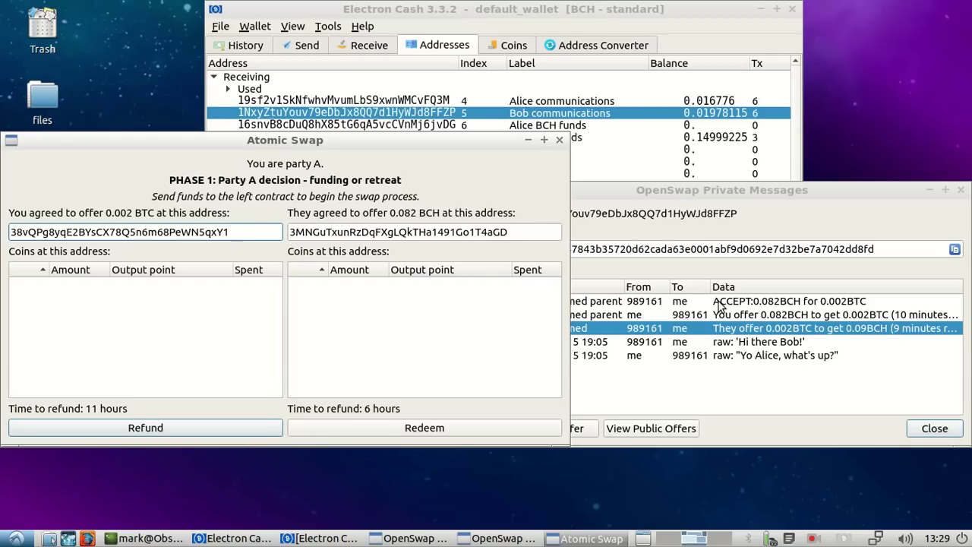
Open party B's atomic swap from the ACCEPT message on the right, then select party A's BTC contract address.
right_click(683, 303)
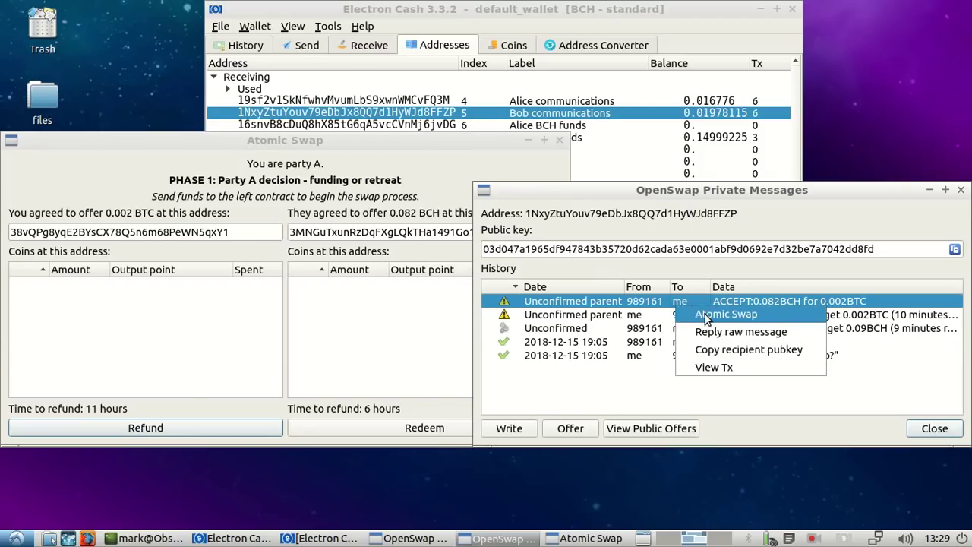
left_click(705, 314)
left_click_drag(483, 94, 692, 145)
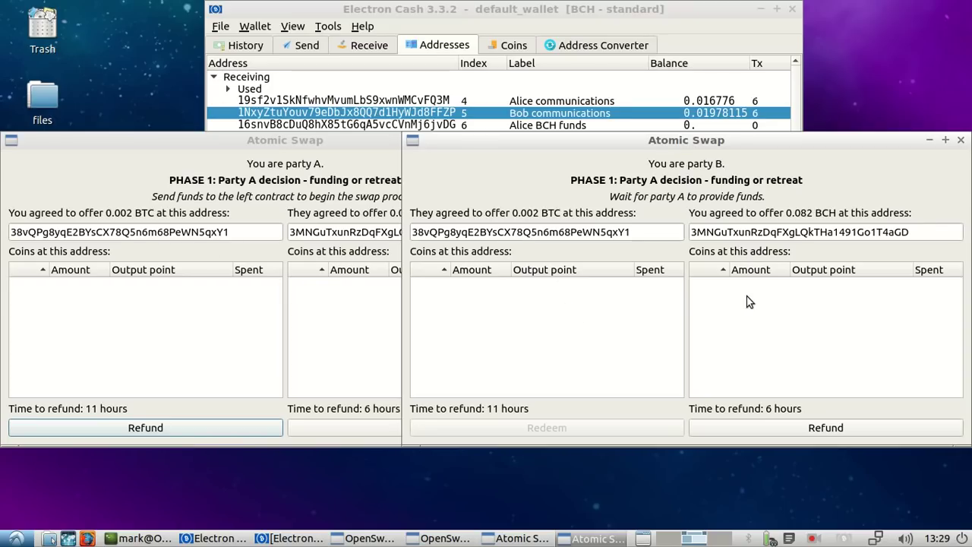
left_click(317, 339)
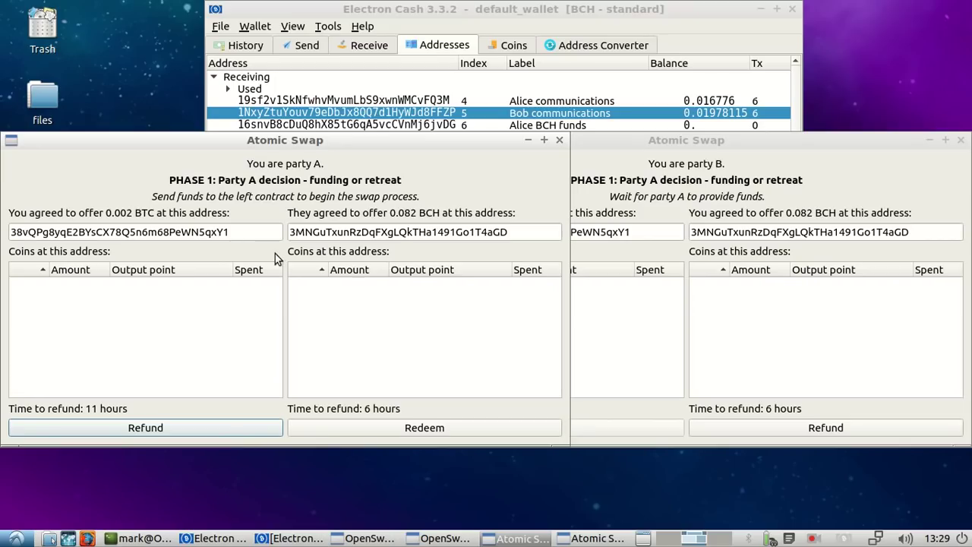
double_click(225, 235)
key("ctrl+c")
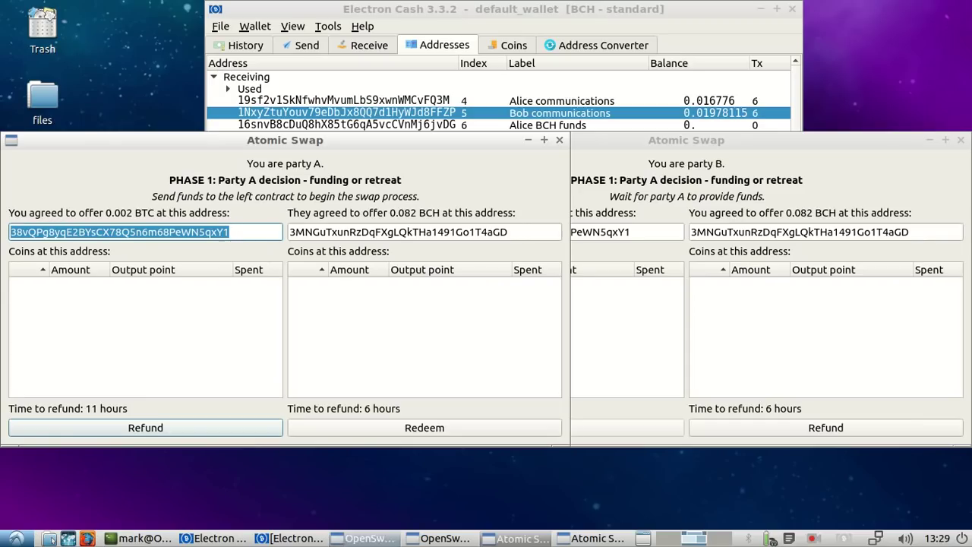
From the BTC funds address, prepare a 0.002 BTC payment to the swap's BTC contract address.
left_click(282, 540)
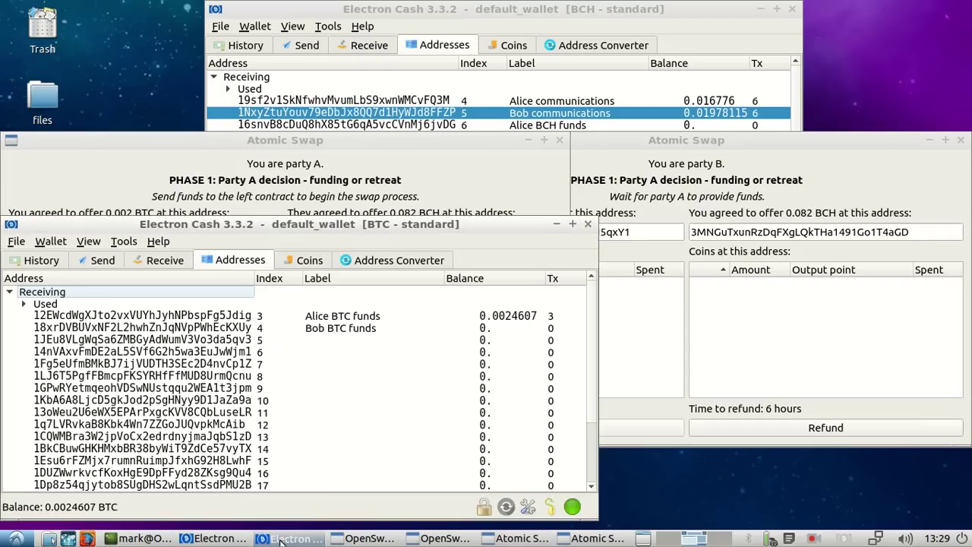
left_click(237, 314)
right_click(361, 316)
left_click(444, 492)
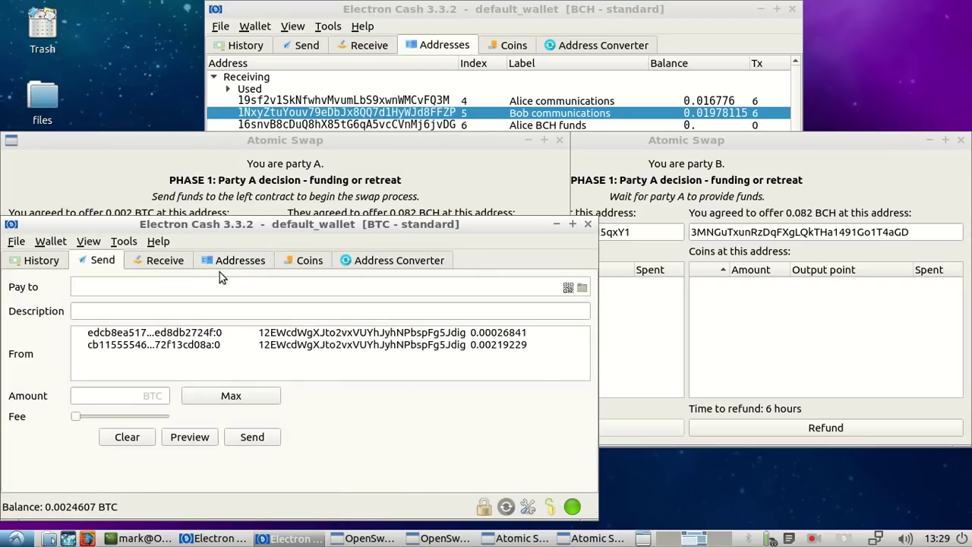
key("ctrl+v")
left_click(129, 391)
type("0.002")
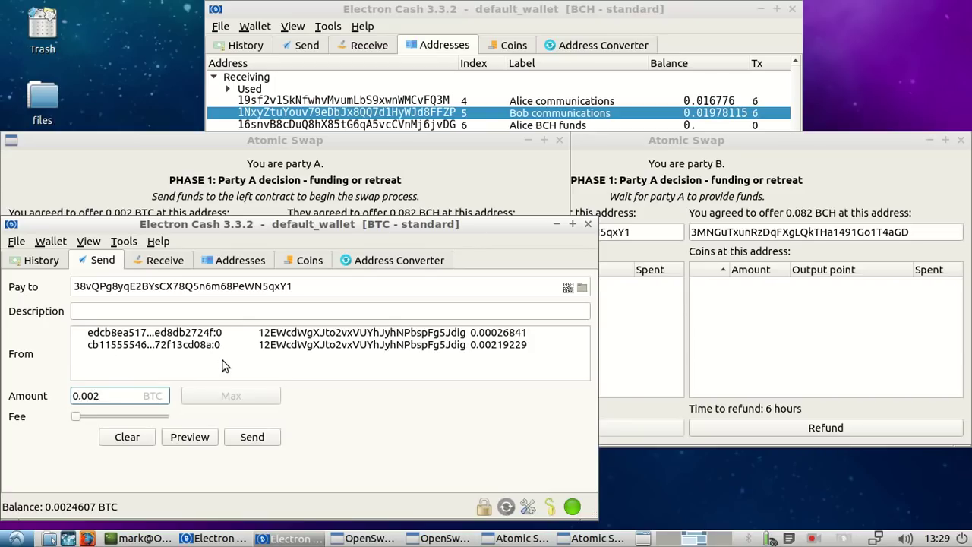
left_click(203, 442)
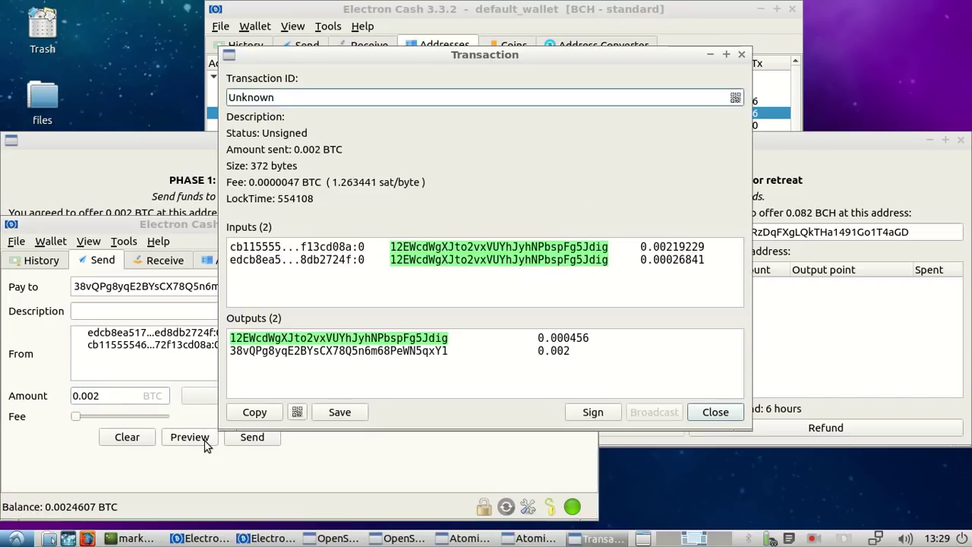
Sign and broadcast Party A's 0.002 BTC funding transaction.
left_click(591, 413)
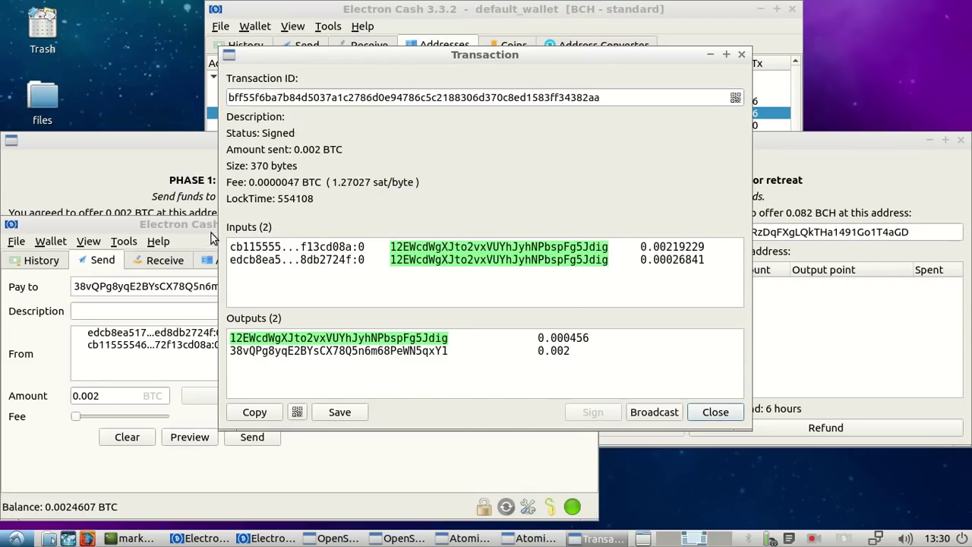
left_click(657, 411)
left_click(671, 248)
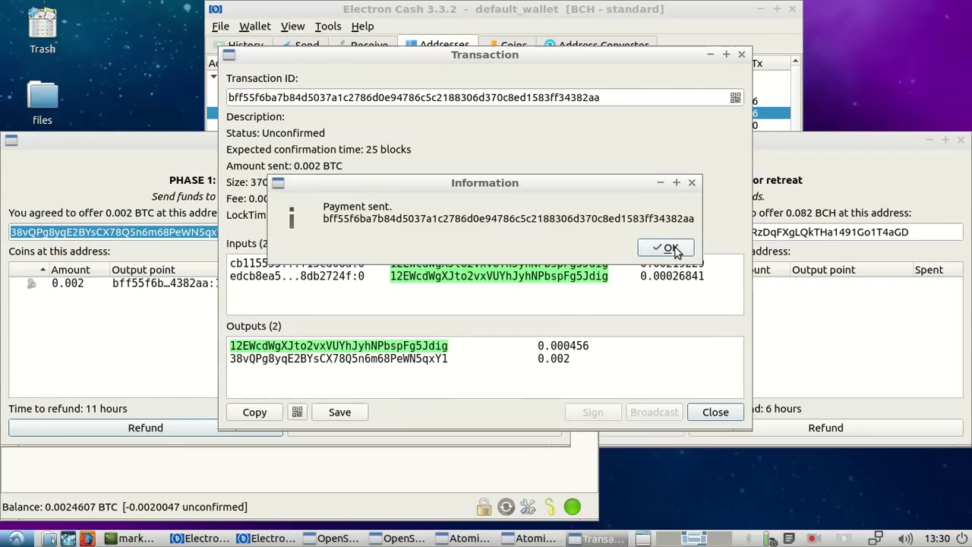
left_click(715, 412)
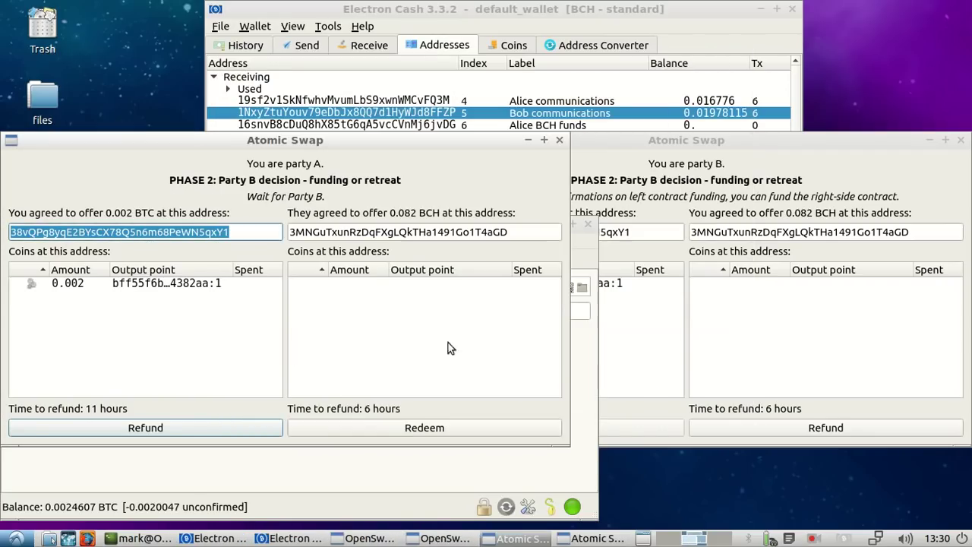
Check that Party A's swap window lists the 0.002 BTC contract coin.
left_click(697, 347)
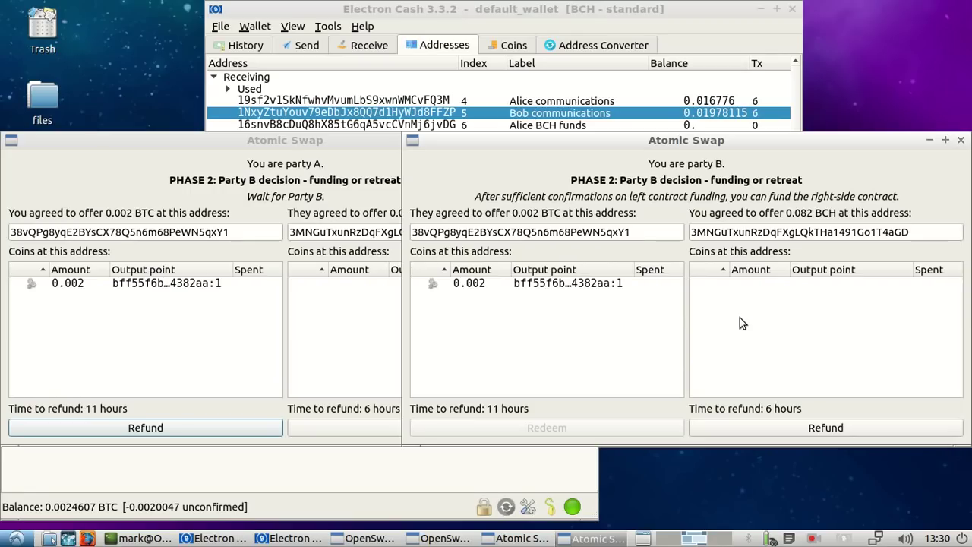
left_click(204, 335)
left_click(143, 284)
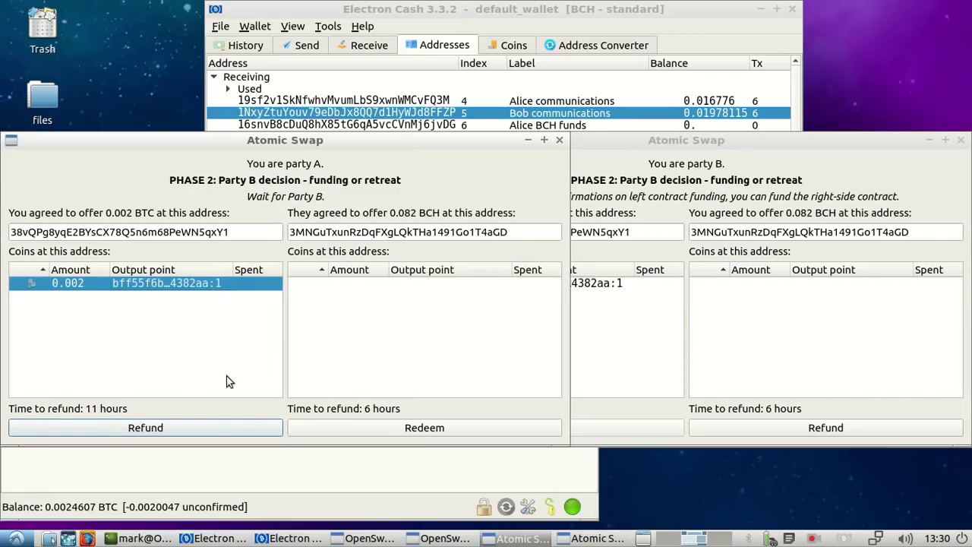
Copy Party B's 0.082 BCH contract address and select the Bob BCH funds address.
left_click(752, 331)
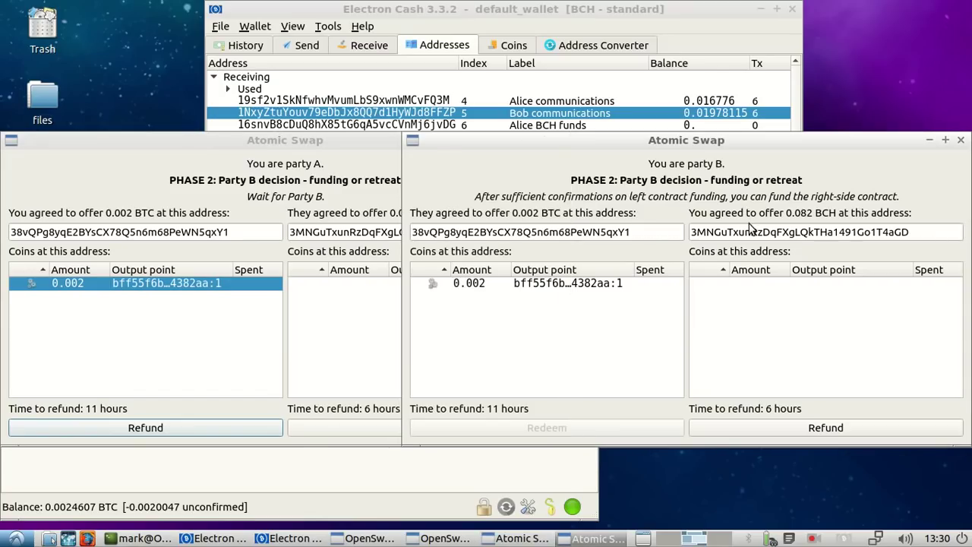
double_click(751, 231)
key("ctrl+c")
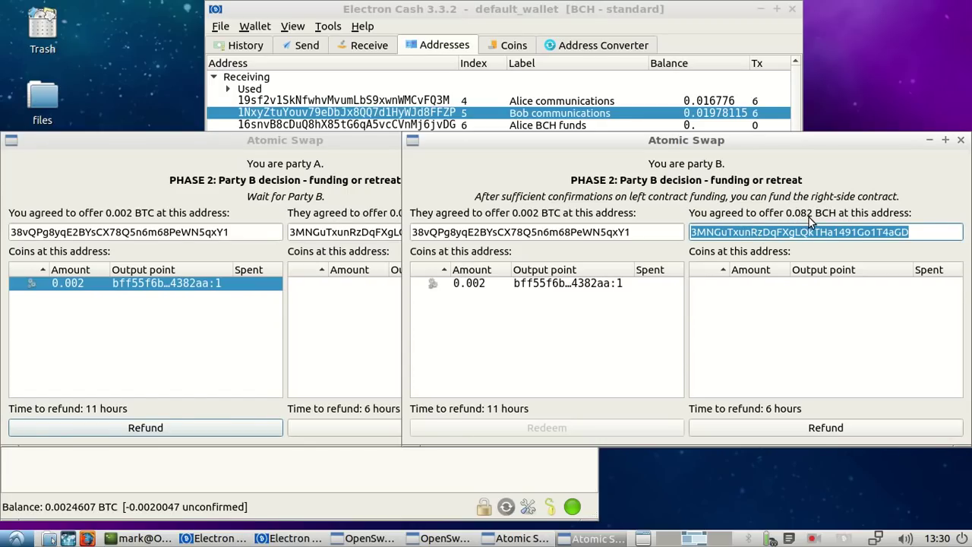
left_click(589, 119)
left_click(563, 135)
From the Bob BCH funds coins, prepare the 0.082 BCH payment to the BCH contract address.
right_click(564, 138)
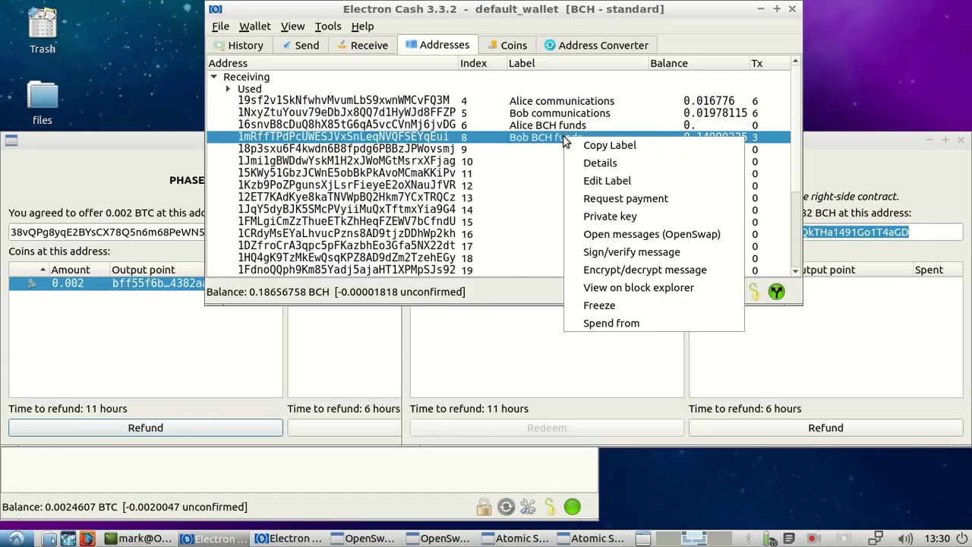
left_click(660, 321)
middle_click(324, 74)
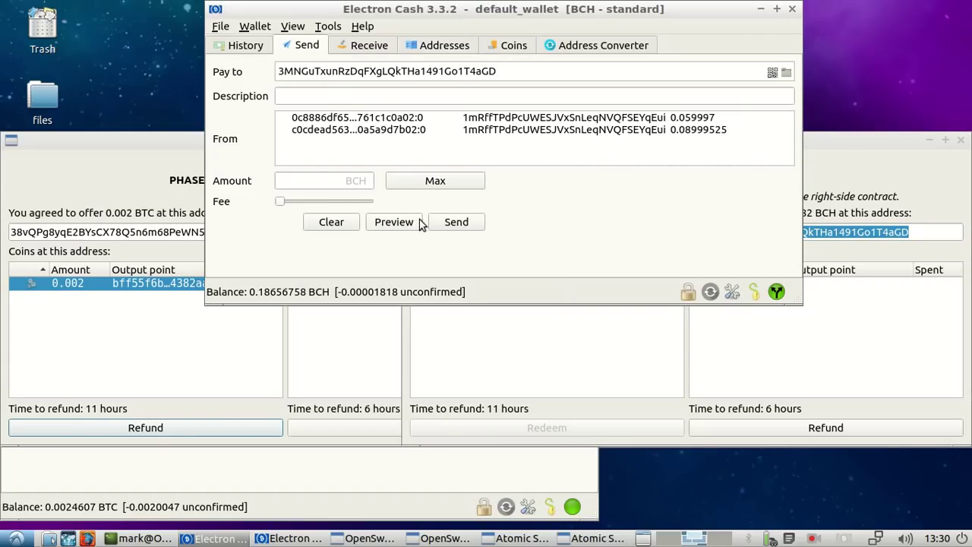
left_click(350, 187)
type("0.0")
type("83")
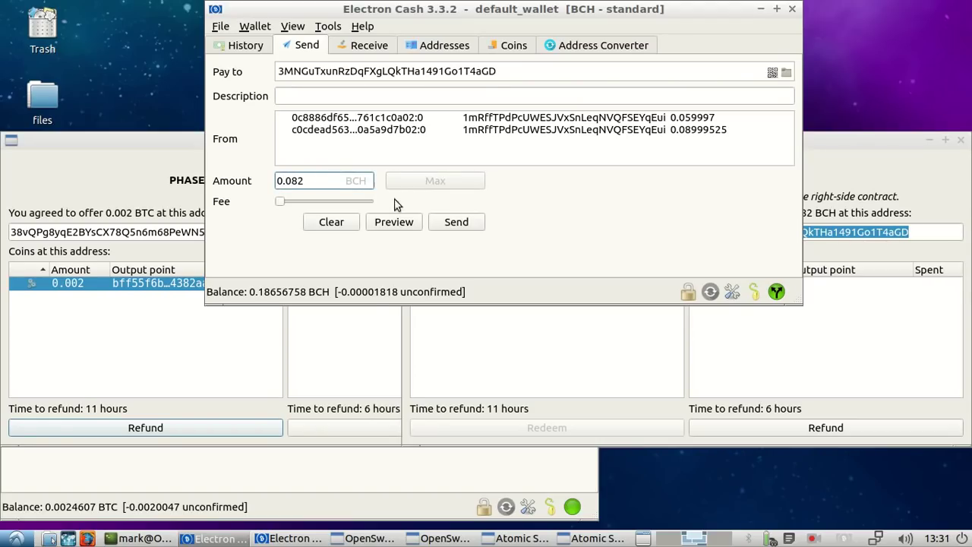
left_click(393, 221)
Sign and broadcast Party B's 0.082 BCH funding transaction.
left_click(861, 354)
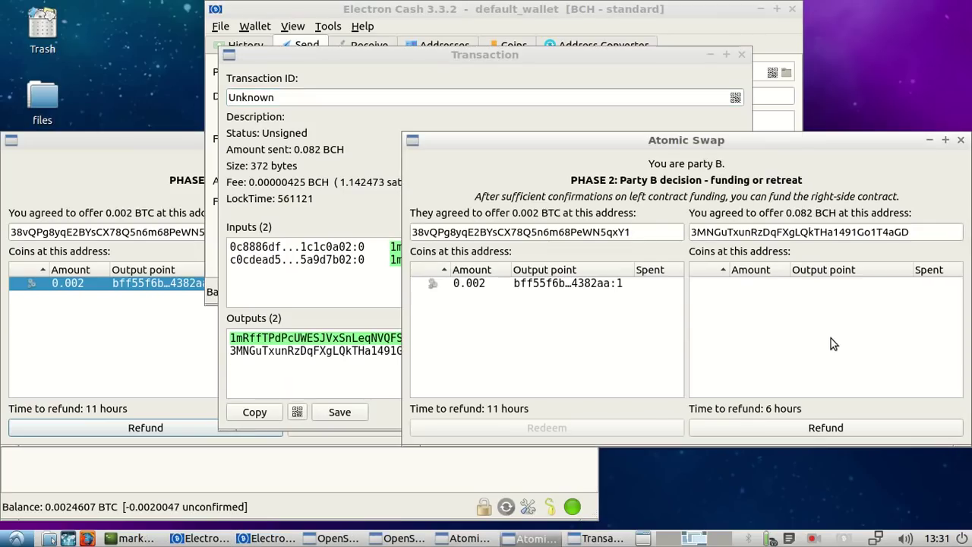
left_click(336, 298)
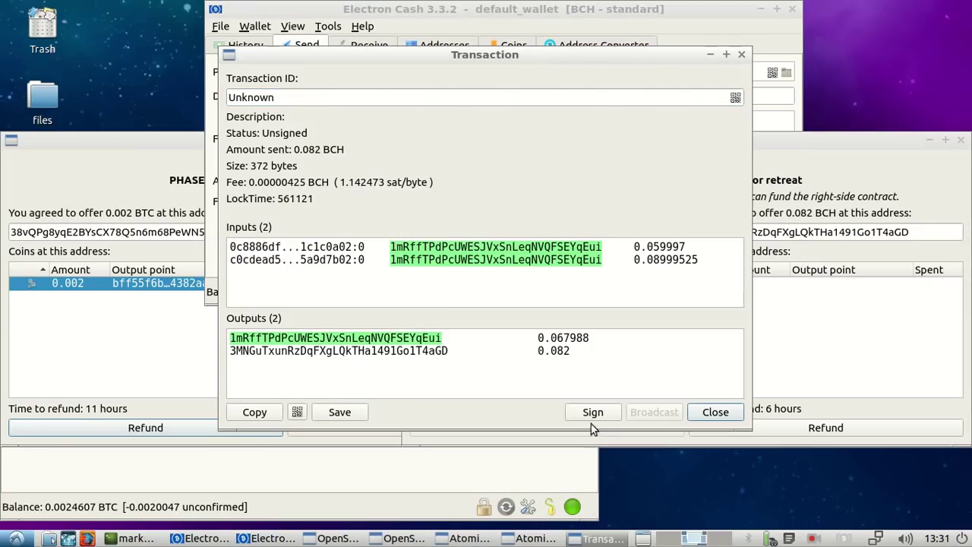
left_click(592, 414)
left_click(655, 412)
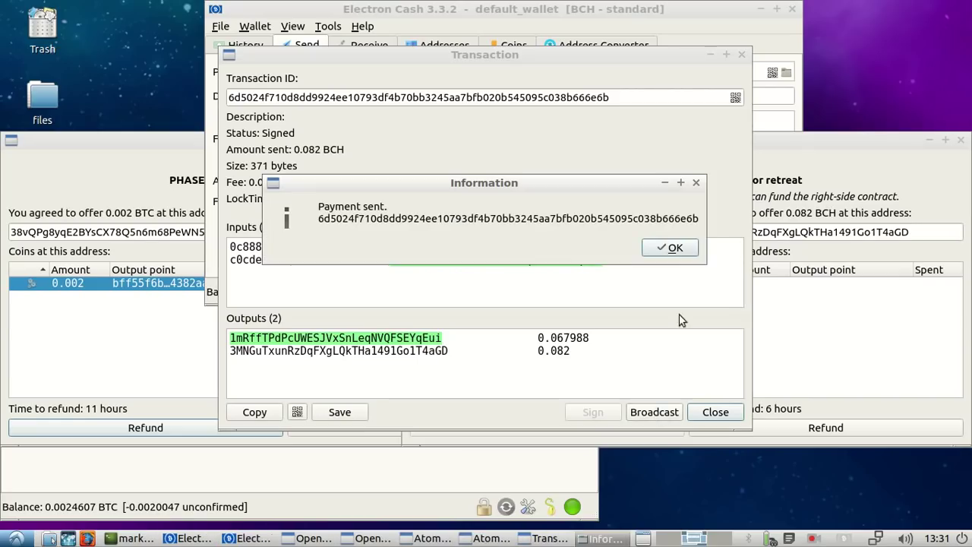
left_click(668, 248)
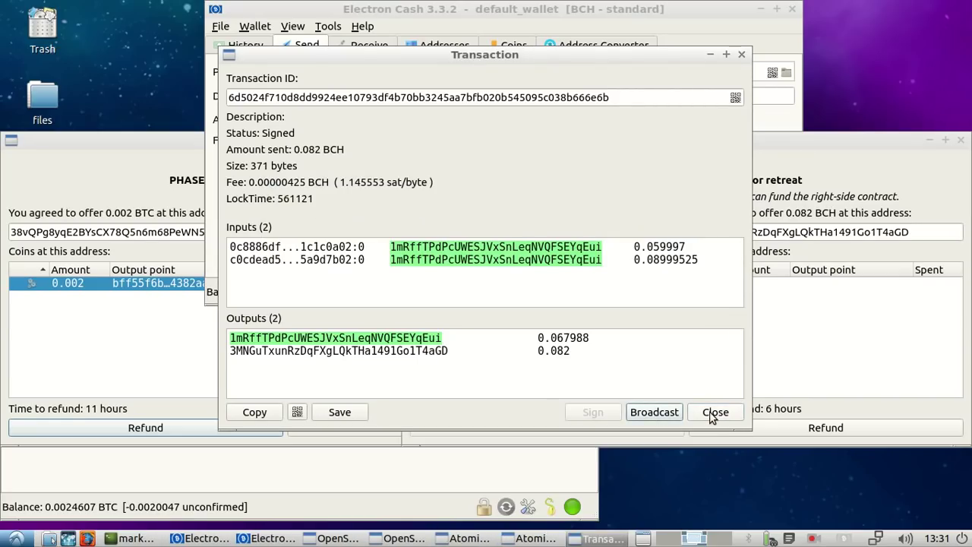
left_click(714, 413)
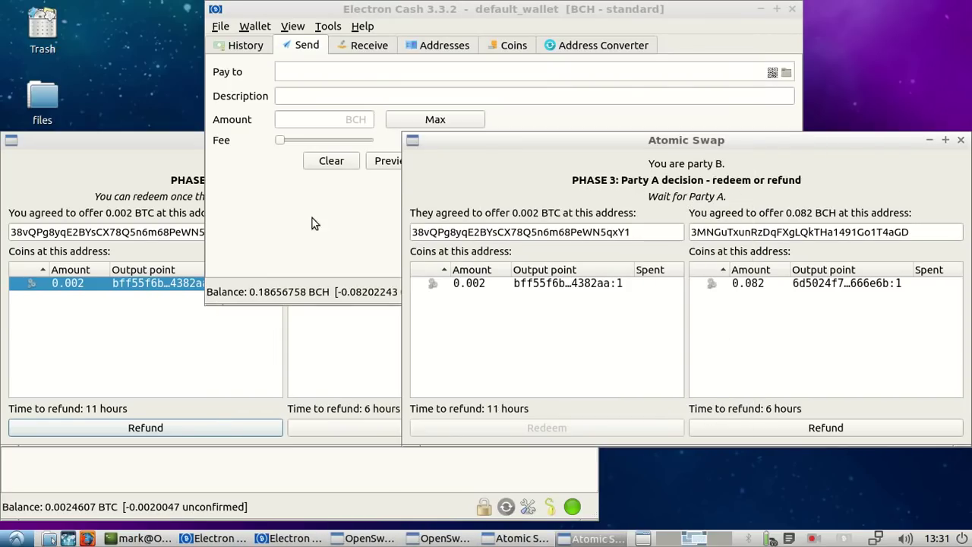
left_click(368, 378)
left_click(636, 353)
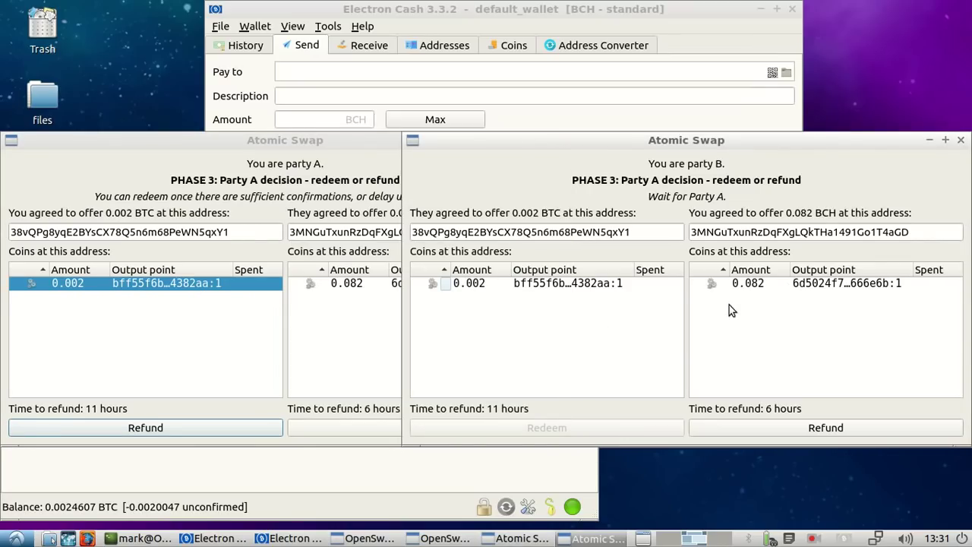
left_click(352, 331)
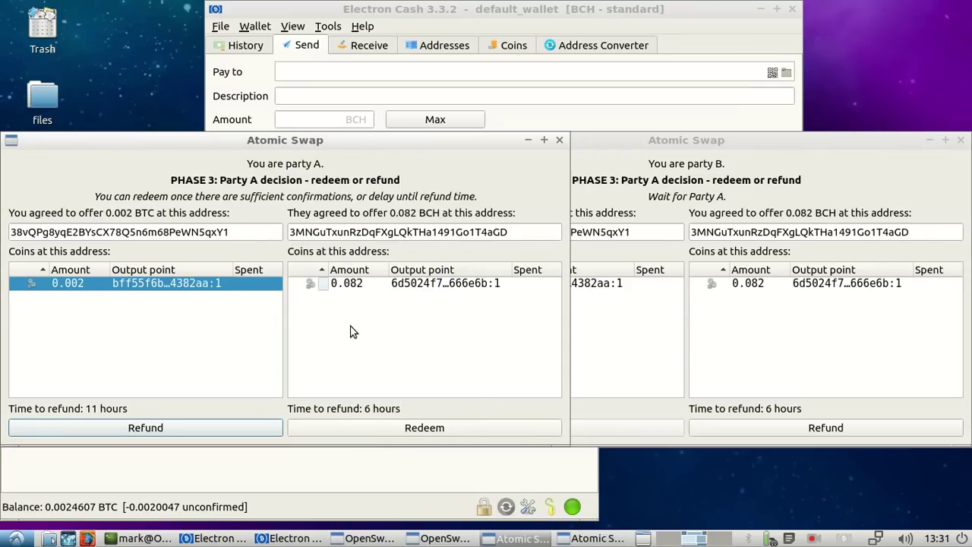
left_click(451, 285)
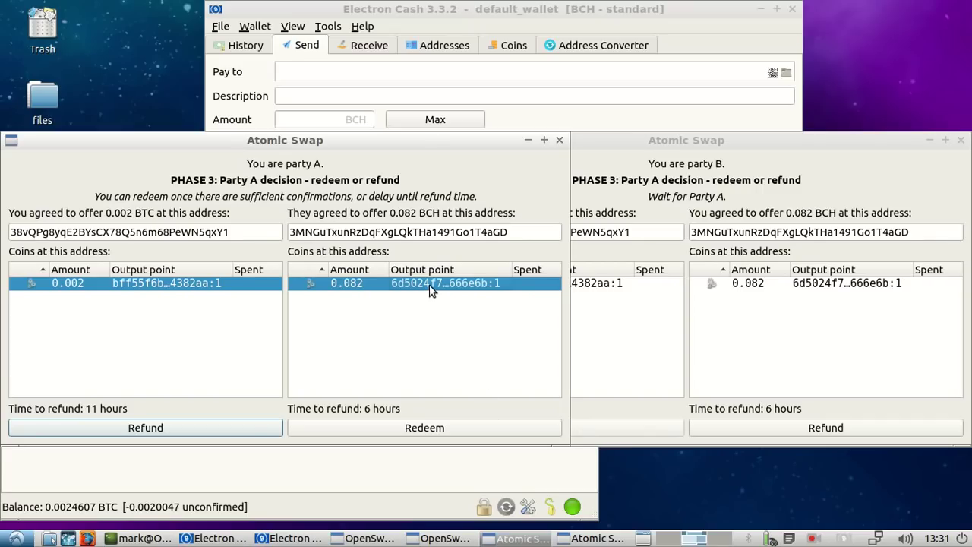
left_click(632, 336)
left_click(504, 285)
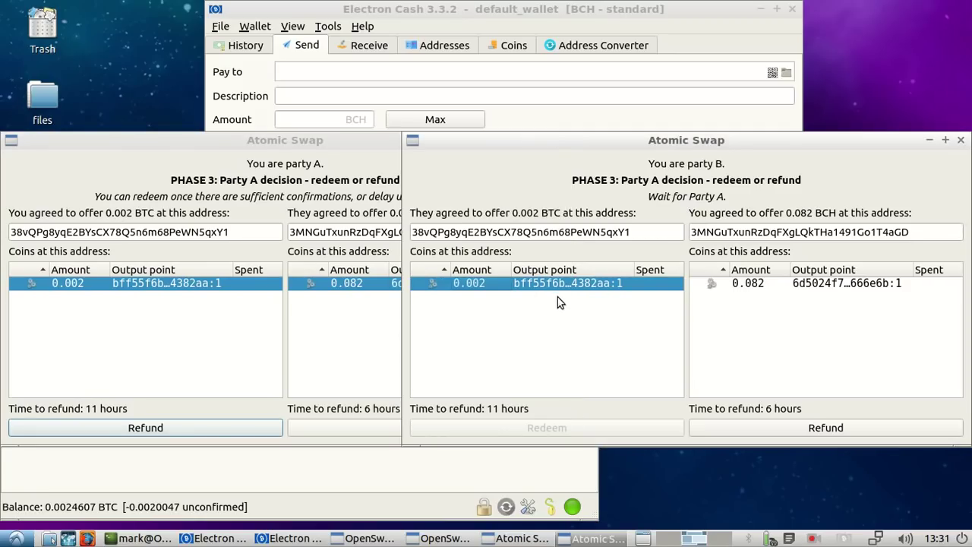
left_click(420, 325)
left_click(372, 325)
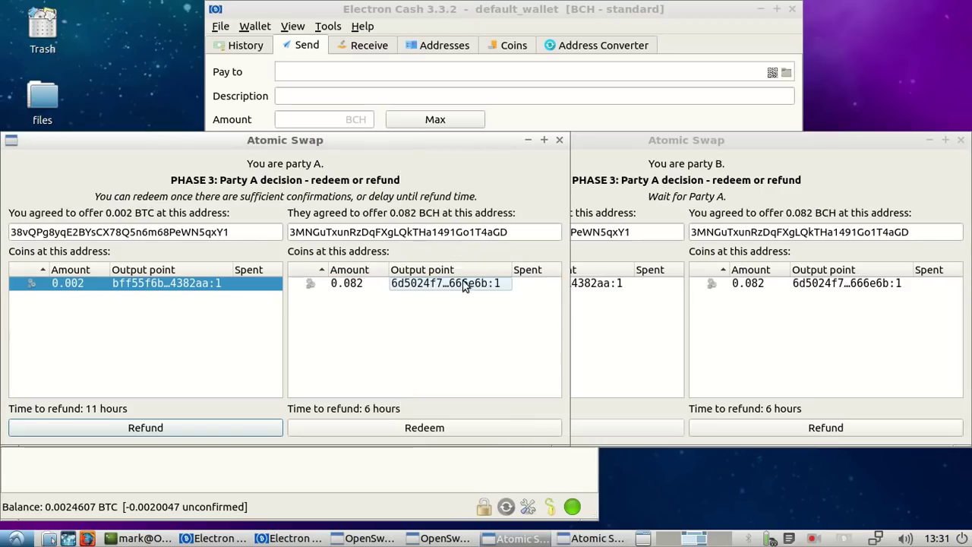
left_click(448, 289)
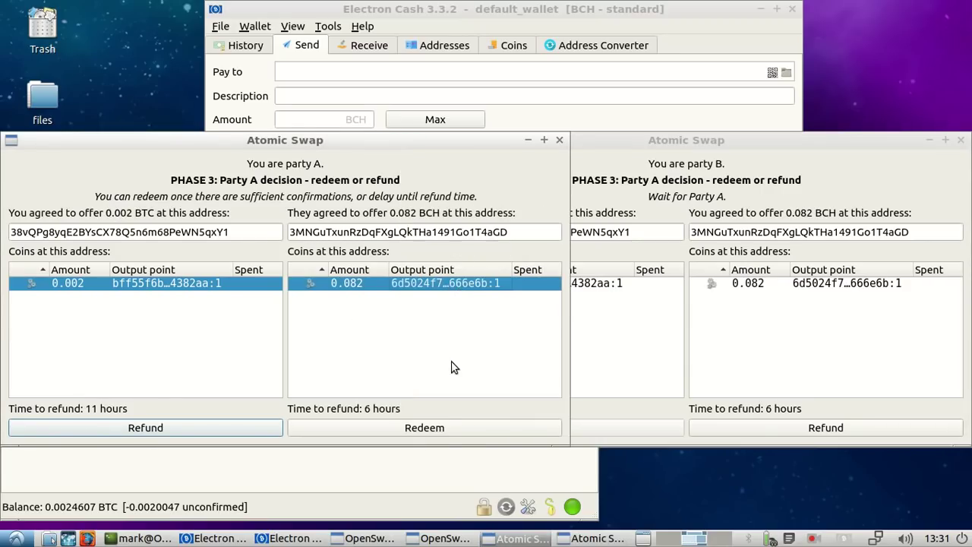
Copy the Alice BCH funds address from the Addresses list and return to Party A's swap.
left_click(432, 44)
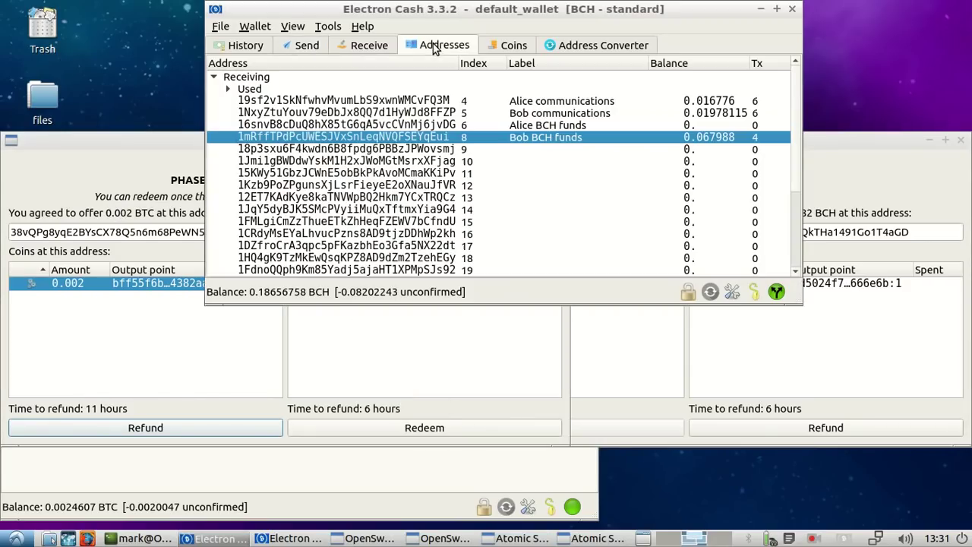
right_click(439, 124)
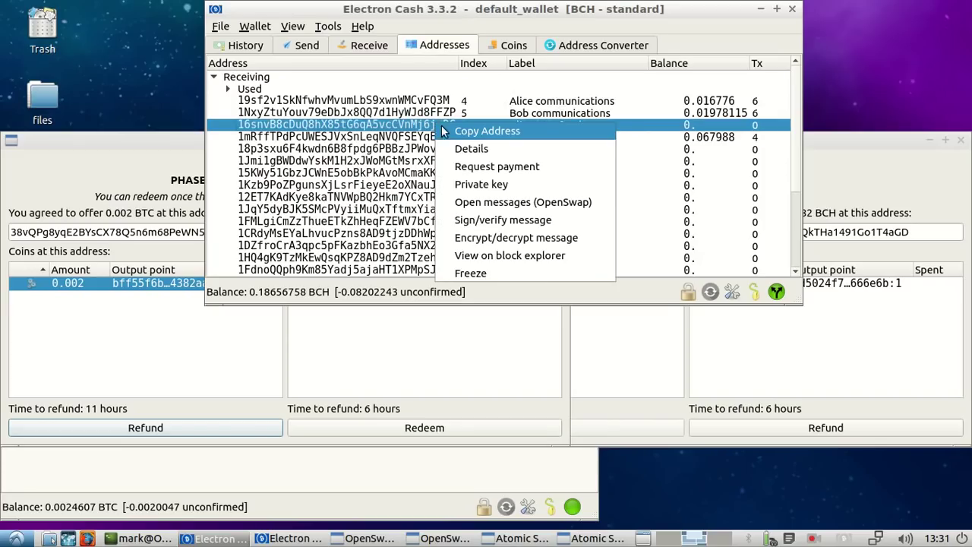
left_click(465, 133)
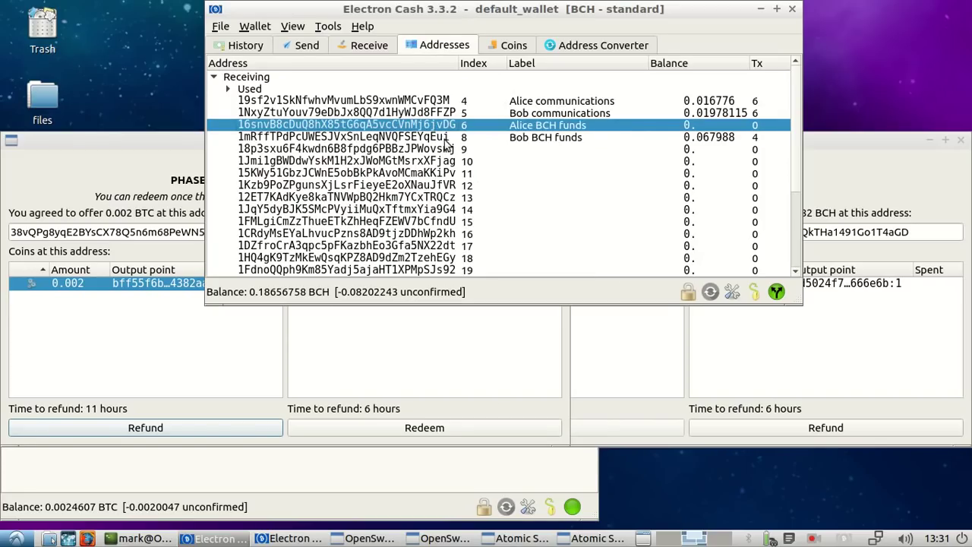
left_click(430, 377)
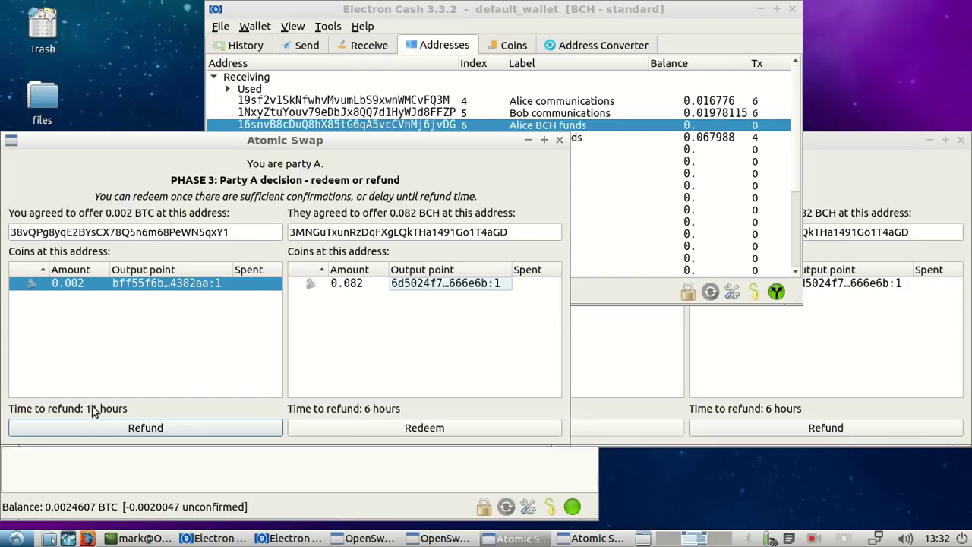
Redeem the 0.082 BCH coin to the Alice BCH funds address and view the BCH addresses.
left_click(390, 429)
key("ctrl+v")
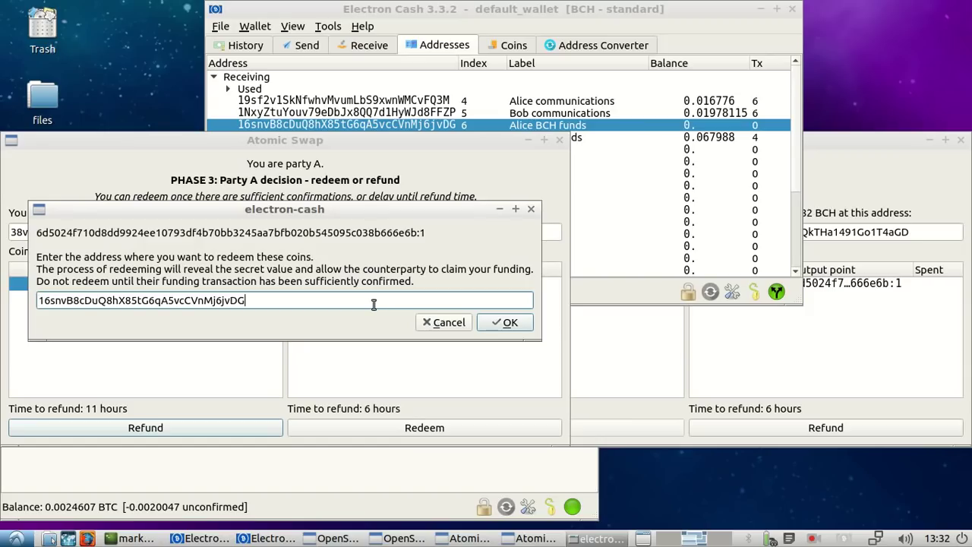
left_click(507, 323)
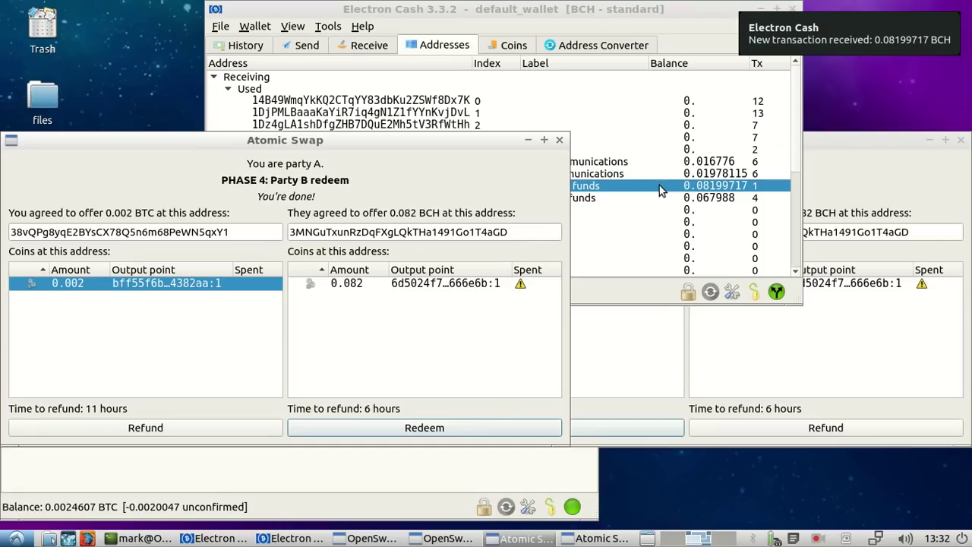
left_click(659, 185)
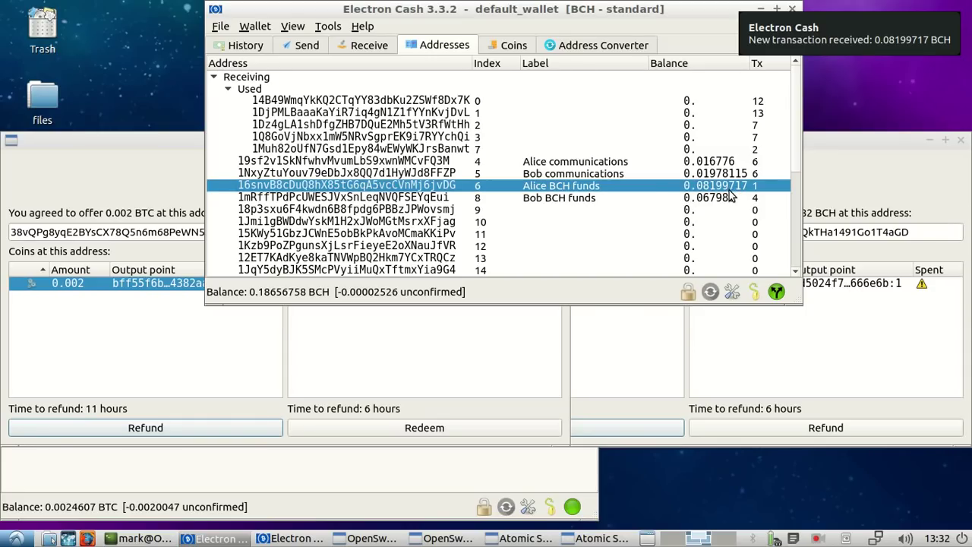
Select the 0.002 BTC coin in Party B's swap and copy the Bob BTC funds address.
left_click(658, 334)
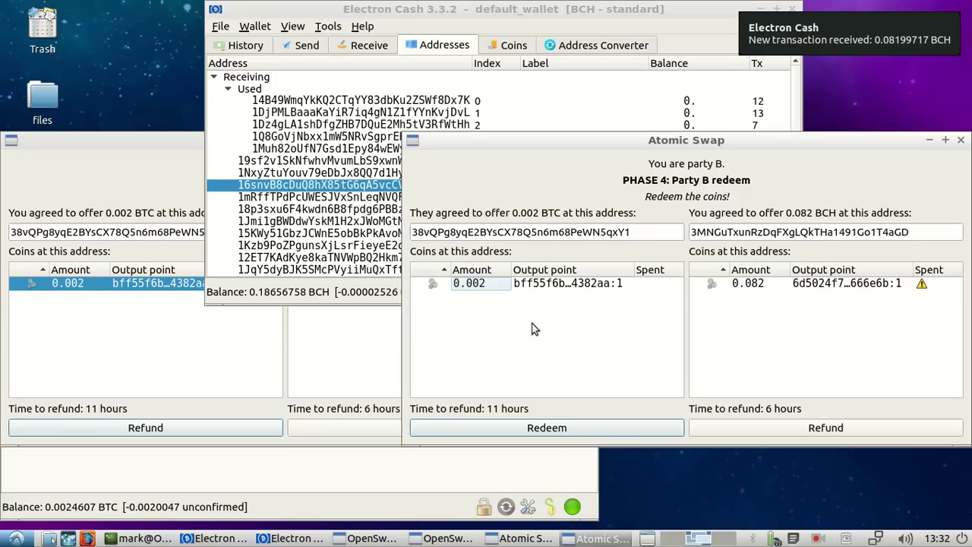
left_click(509, 284)
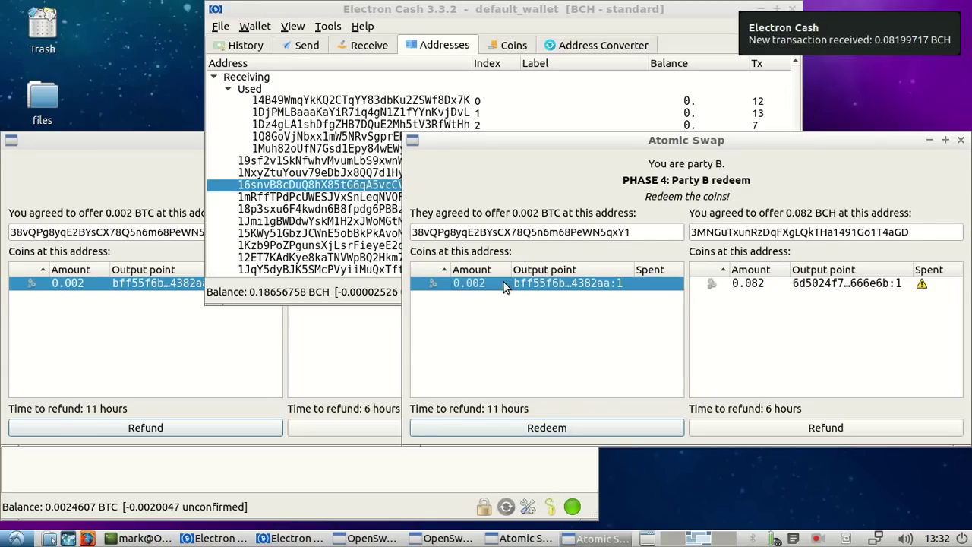
left_click(328, 360)
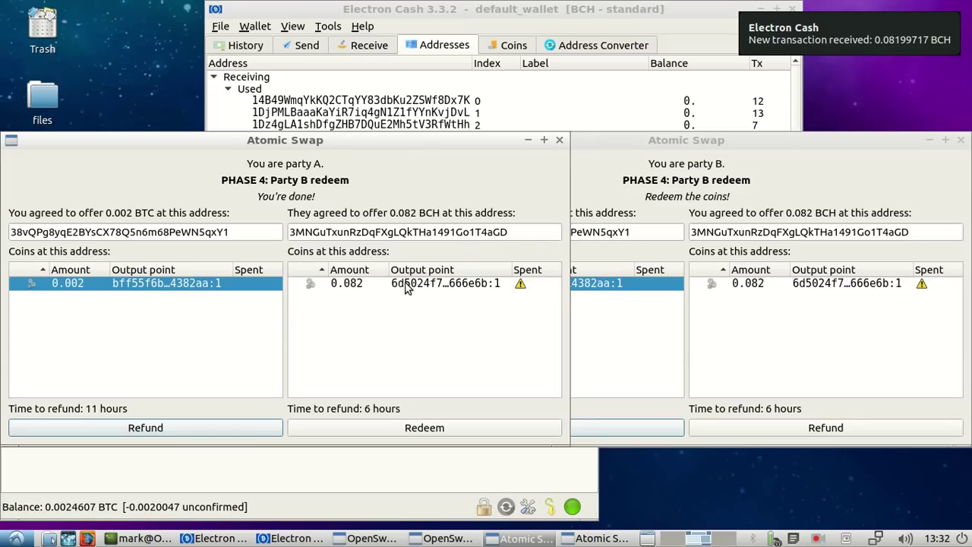
left_click(617, 342)
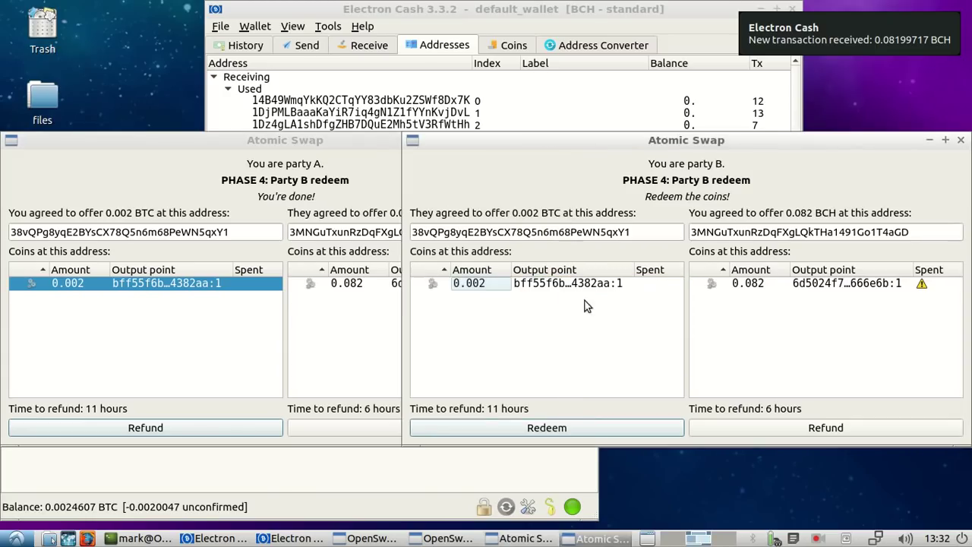
left_click(553, 286)
left_click(296, 538)
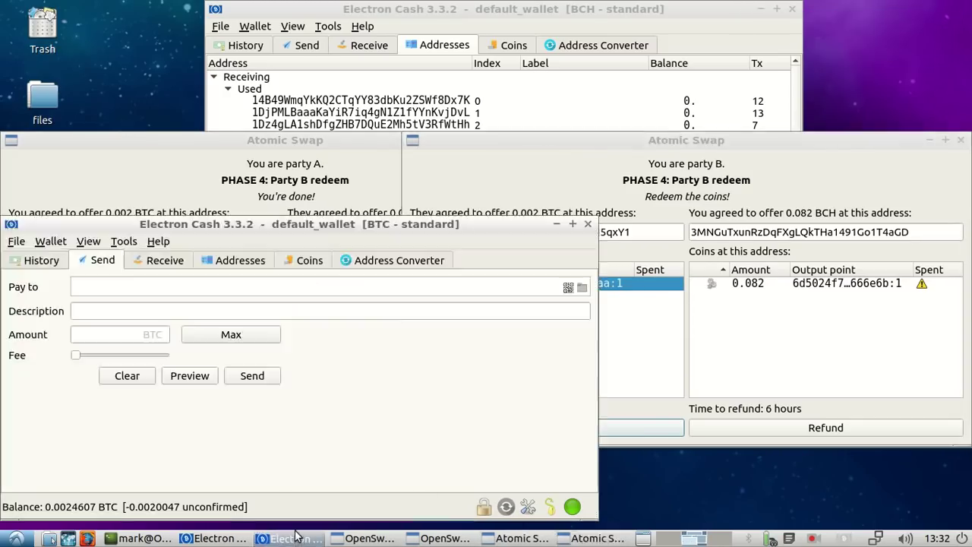
left_click(253, 262)
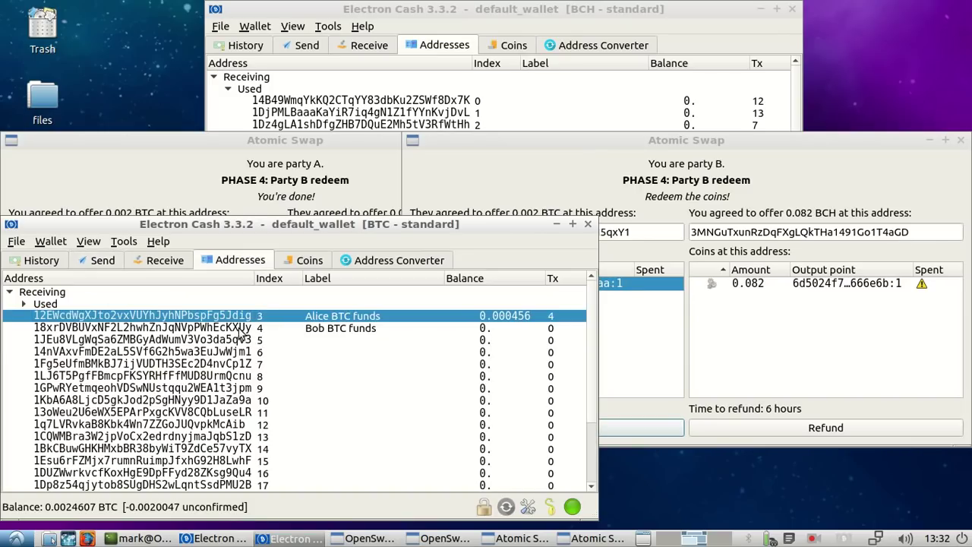
right_click(257, 329)
left_click(291, 337)
Redeem the 0.002 BTC coin to the Bob BTC funds address at a 1.0 sat/byte fee.
left_click(659, 338)
left_click(571, 430)
key("ctrl+v")
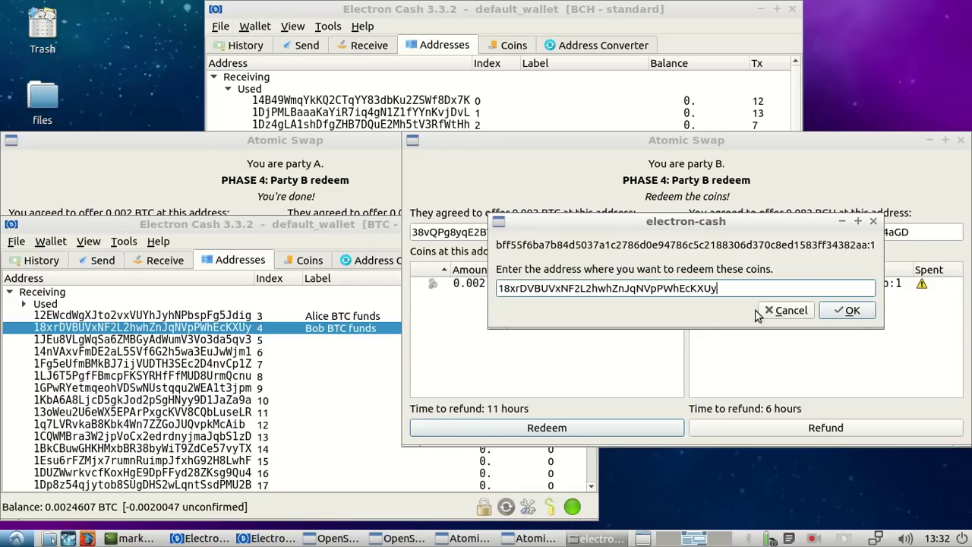
left_click(846, 311)
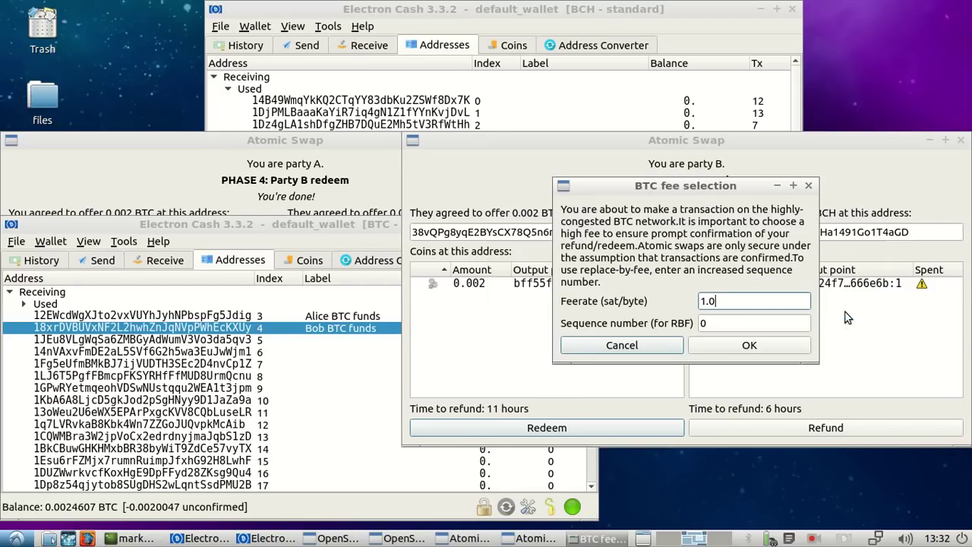
left_click(729, 345)
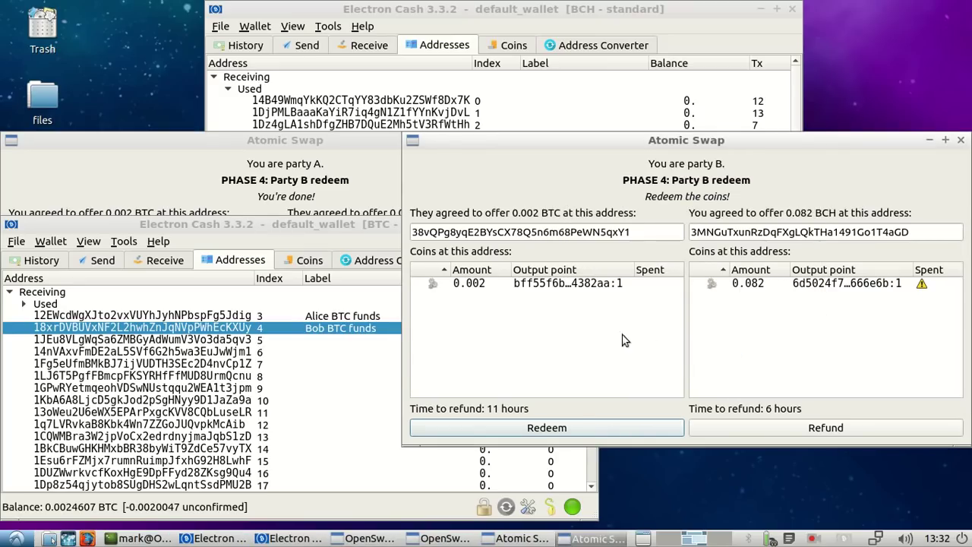
left_click(340, 328)
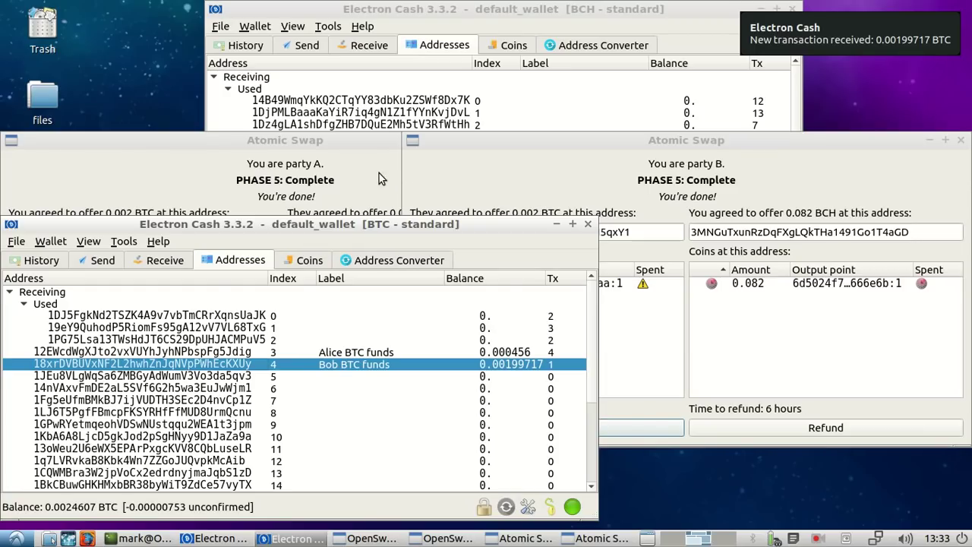
Check that Party A's and Party B's swap windows both read "You're done!" at Phase 5.
left_click(381, 174)
left_click(754, 174)
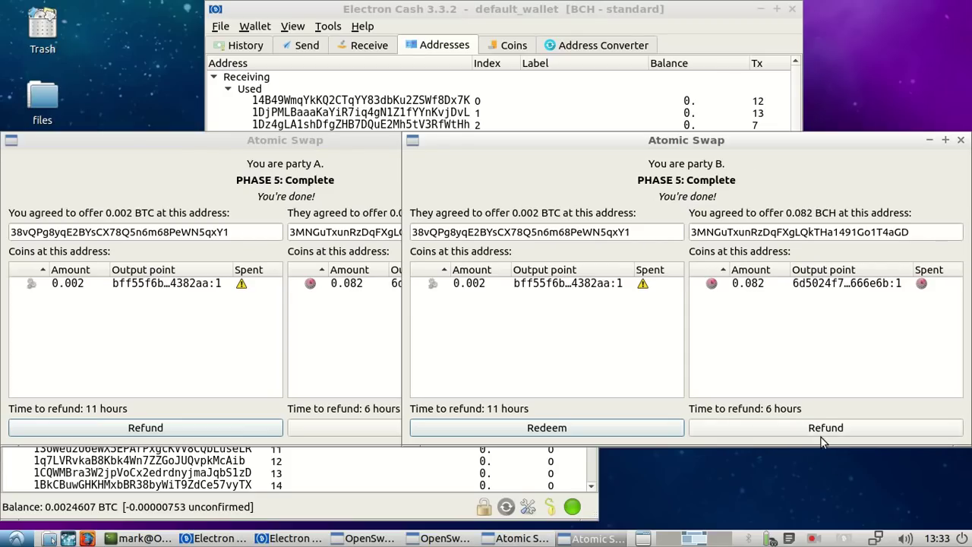
left_click(337, 353)
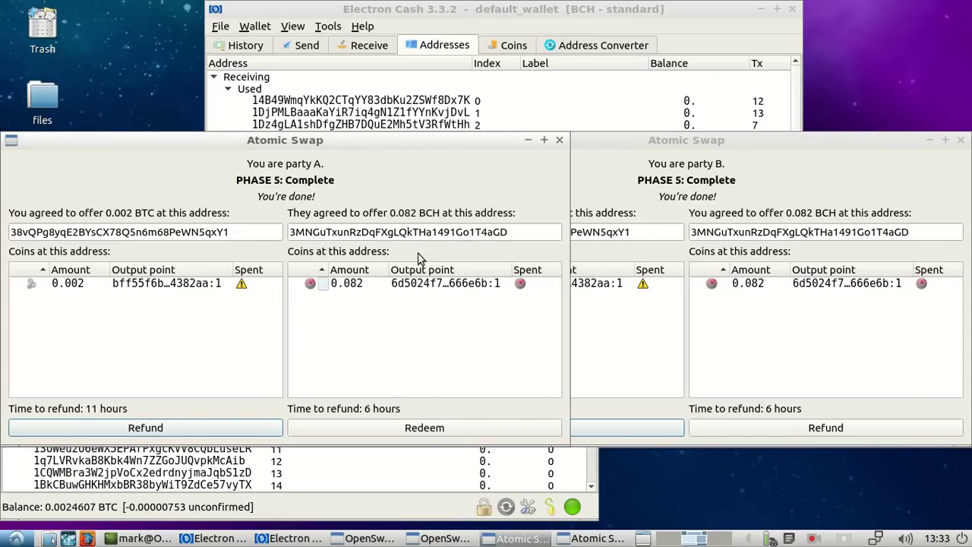
Close both finished swap windows, minimize the BTC wallet, and raise both private-message windows.
left_click(963, 143)
left_click(559, 140)
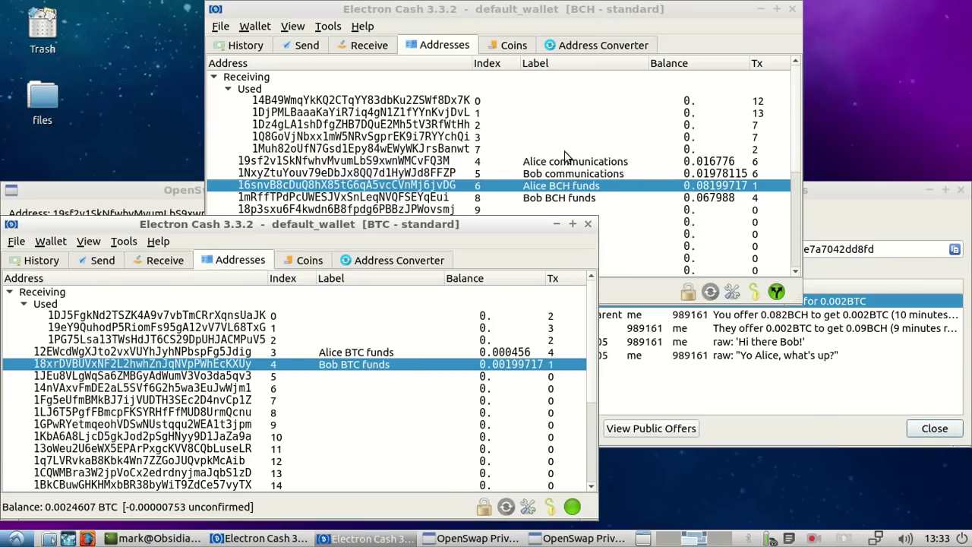
left_click(556, 224)
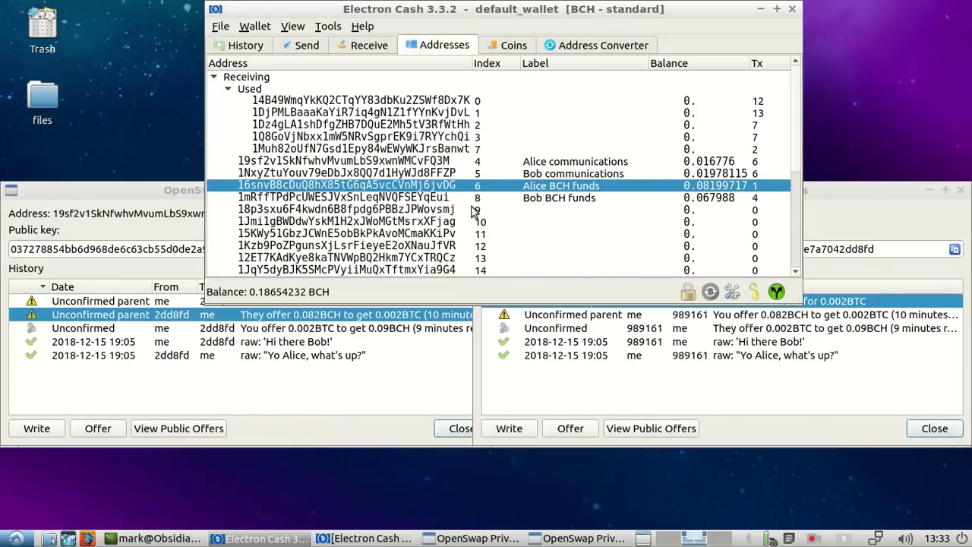
left_click(321, 390)
left_click(691, 393)
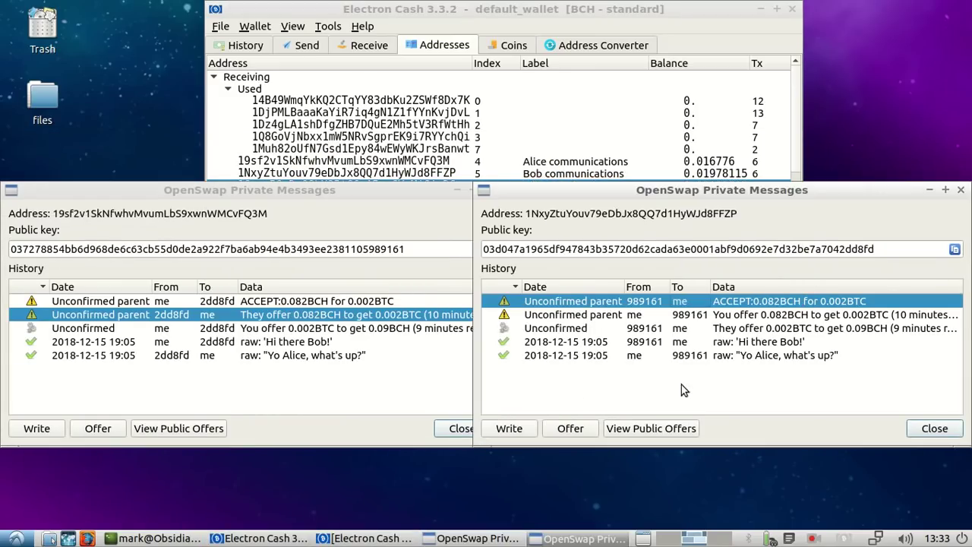
left_click(251, 407)
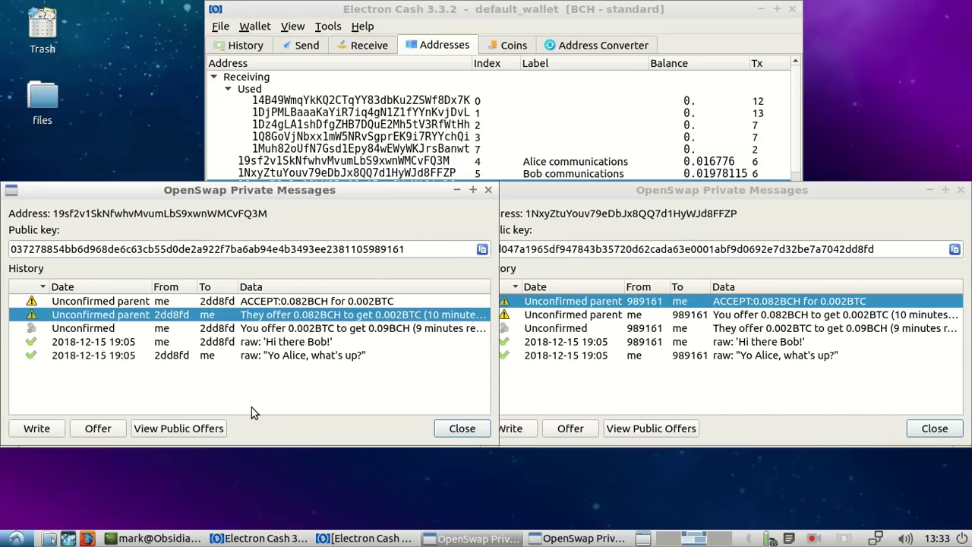
Open the public offers board, move it left, and bring up the 1 BTC for 0.03 BCH offer's actions.
left_click(203, 430)
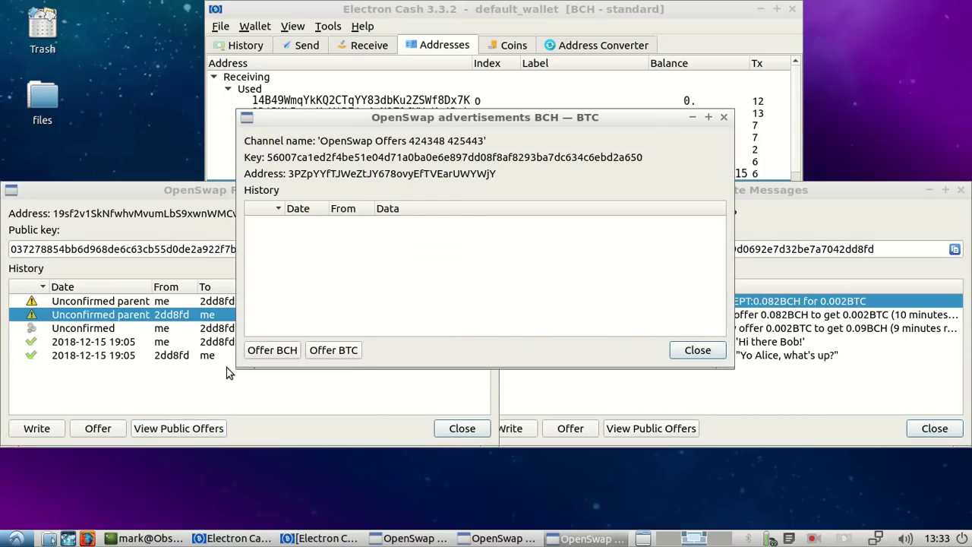
left_click_drag(472, 131, 374, 158)
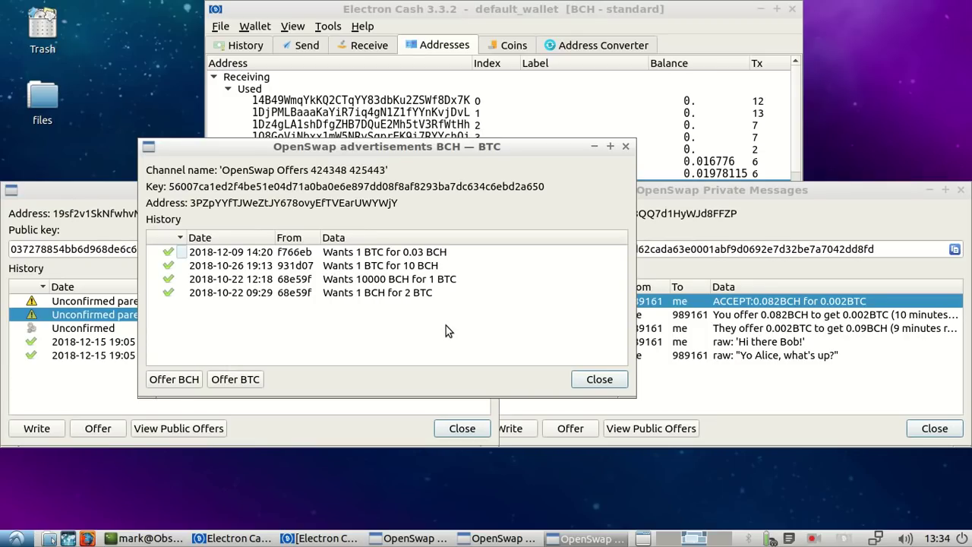
left_click_drag(372, 148, 325, 156)
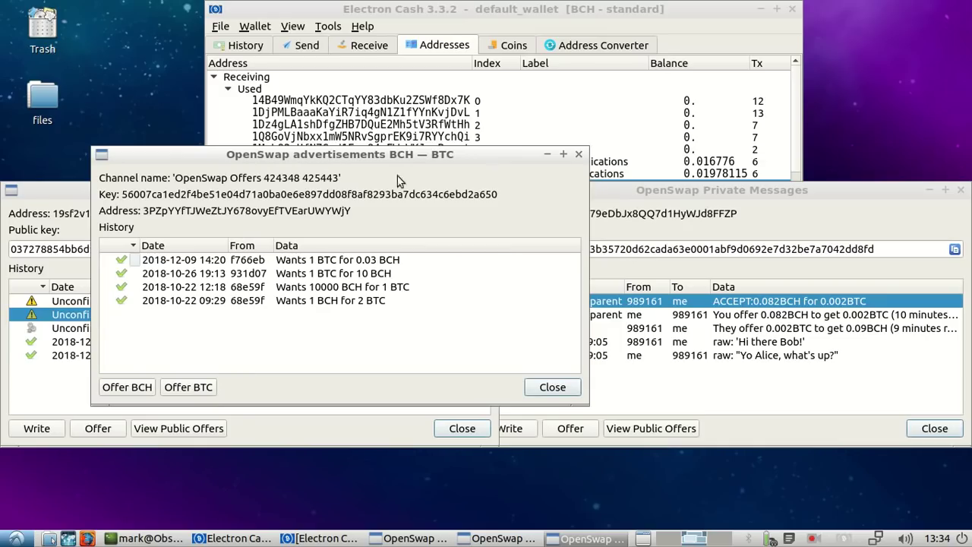
right_click(295, 262)
Cancel the new private offer, then close the offers board and both Private Messages windows.
left_click(351, 270)
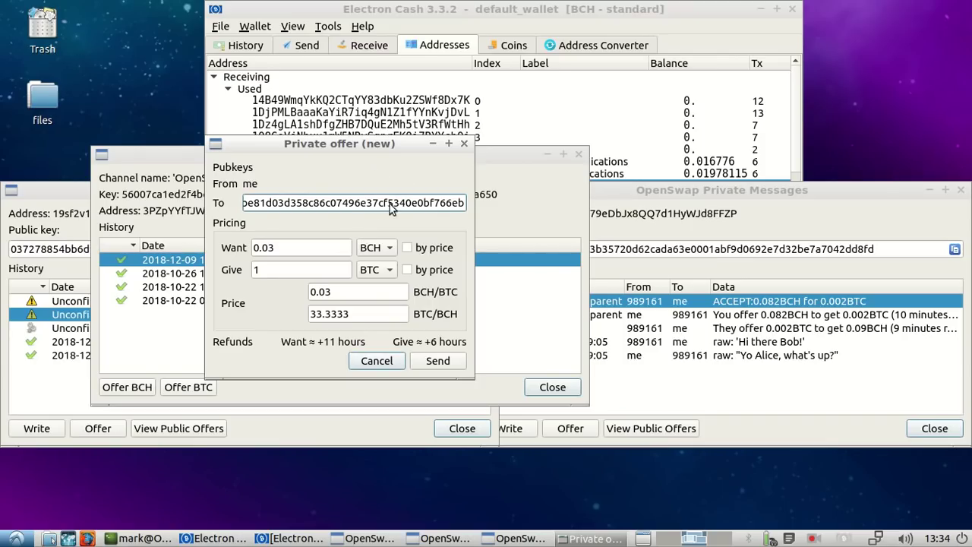
left_click(379, 362)
left_click(559, 388)
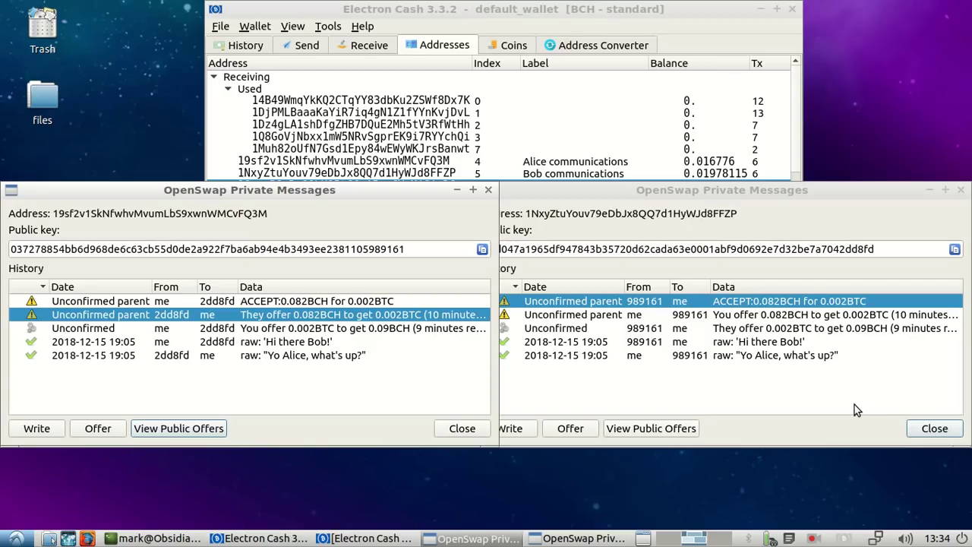
left_click(934, 428)
left_click(463, 430)
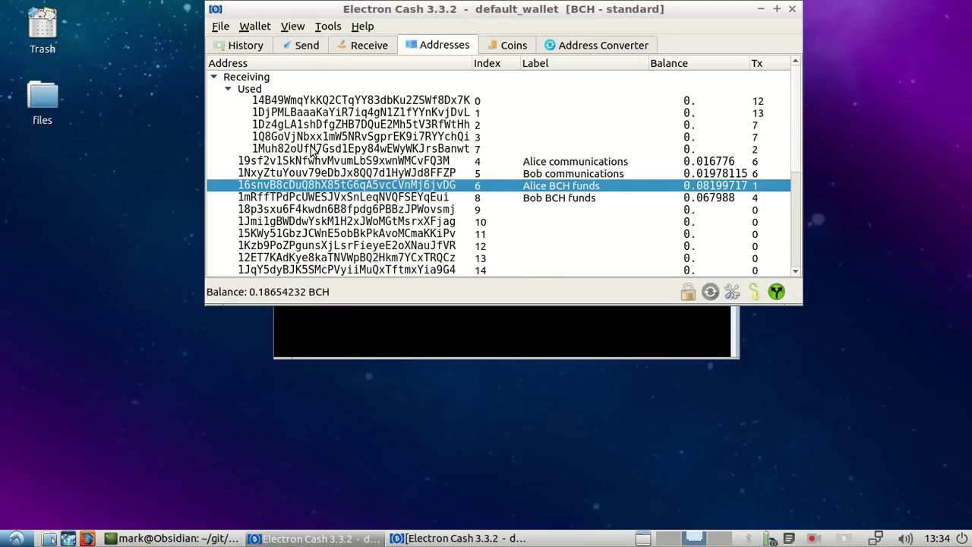